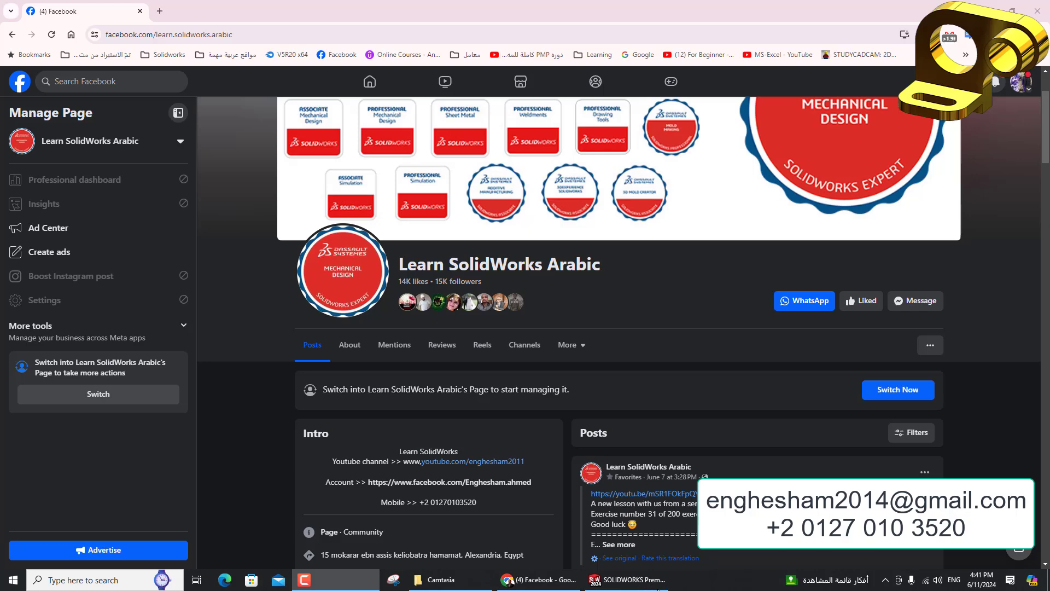
# Switch from the Facebook page to the SOLIDWORKS 2024 window on the taskbar
pyautogui.click(618, 586)
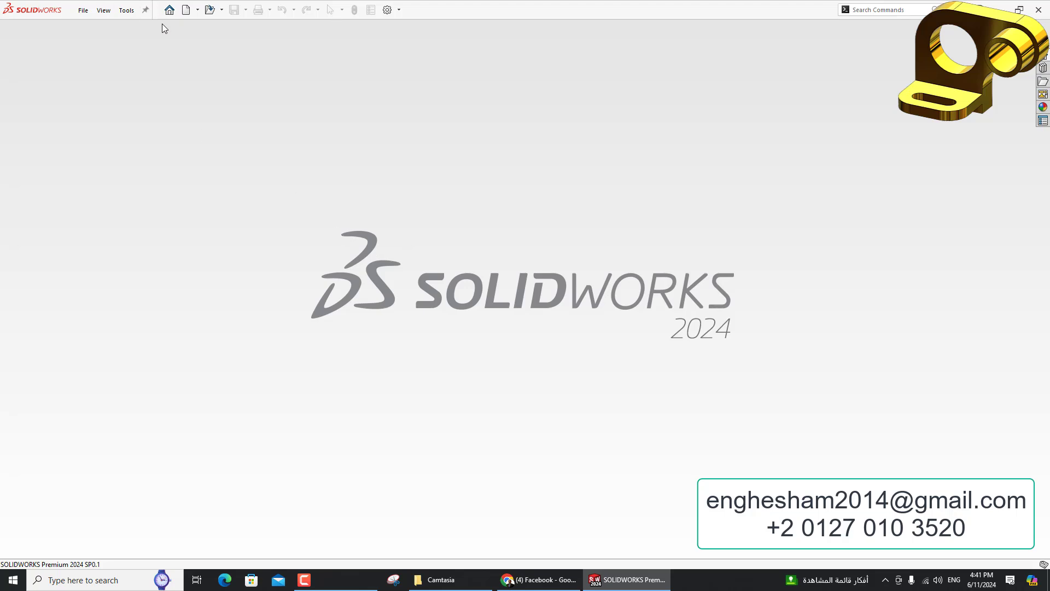
# Create a new part and start a sketch on the Front Plane
pyautogui.click(185, 11)
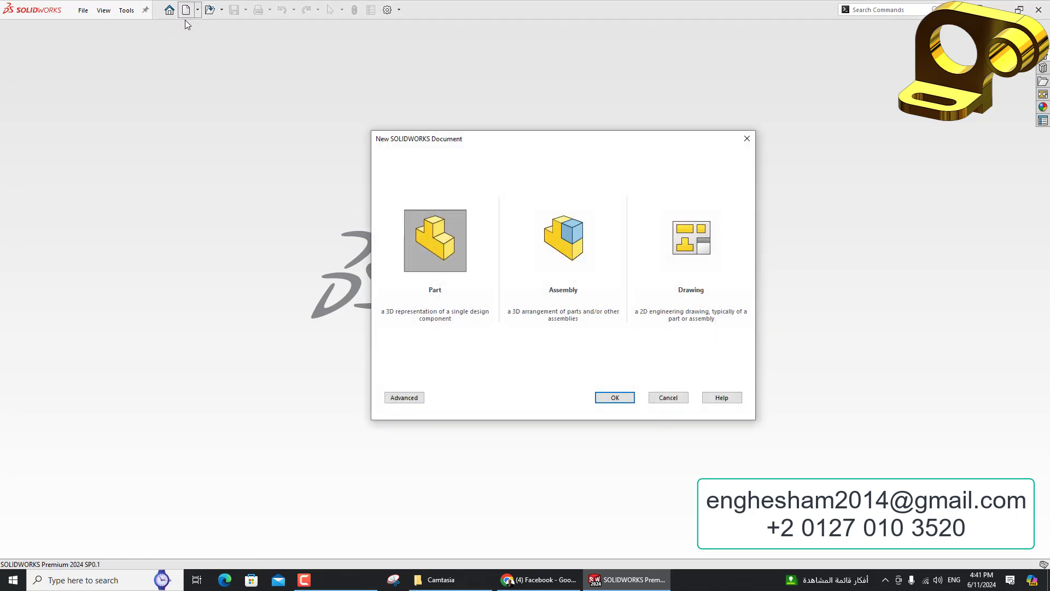
pyautogui.press('Return')
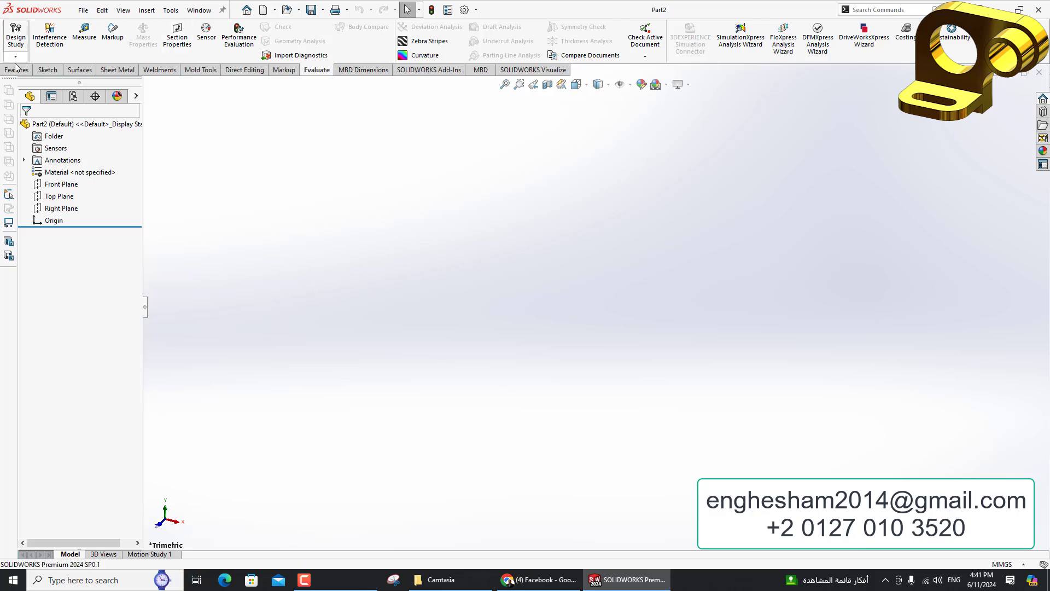
pyautogui.click(55, 184)
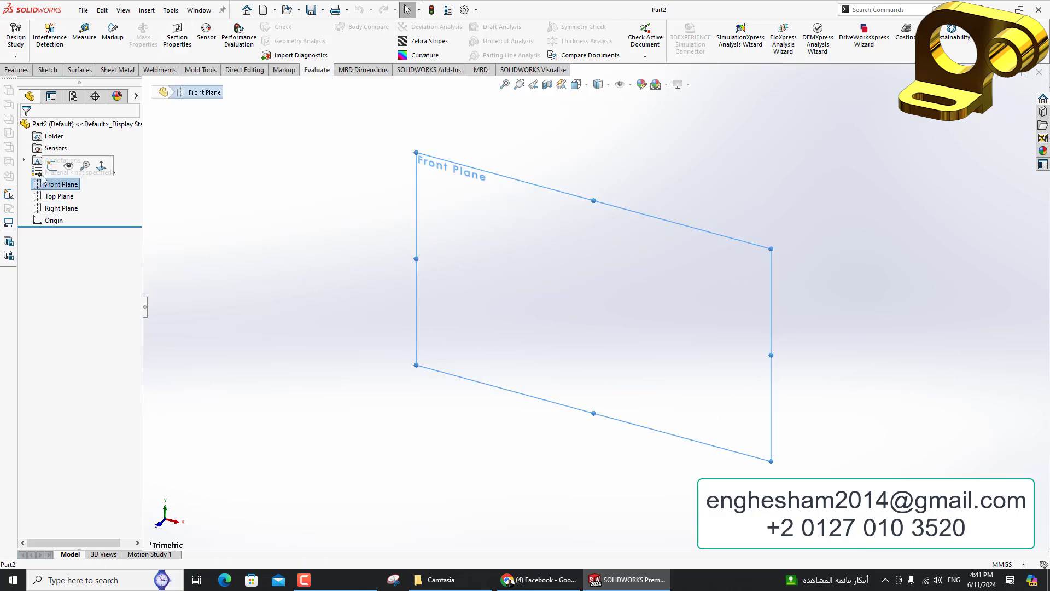
pyautogui.click(51, 167)
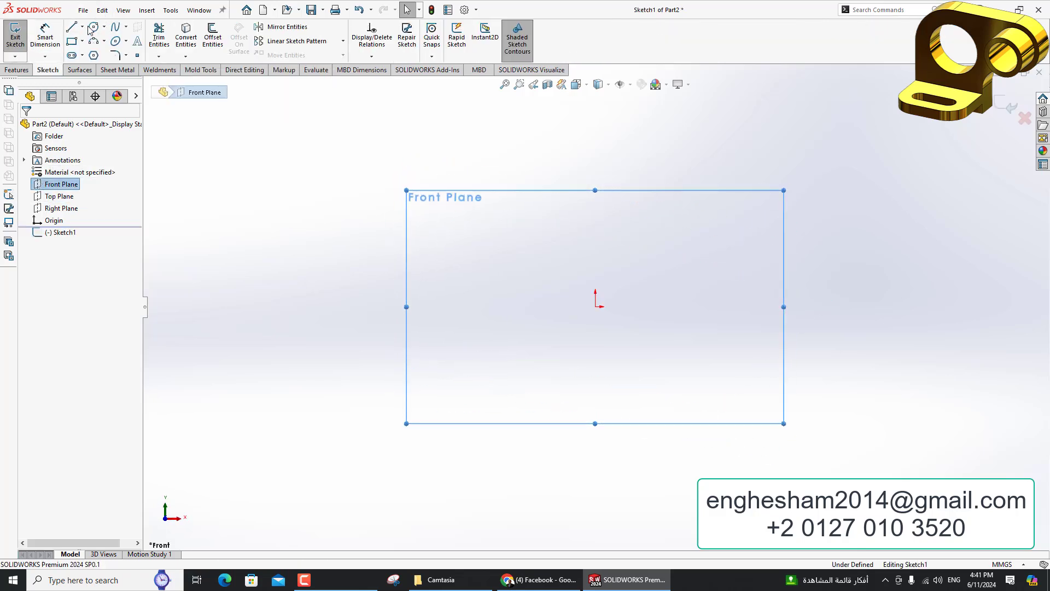
# Draw a closed six-line stepped L-shaped profile starting and ending at the origin
pyautogui.click(71, 27)
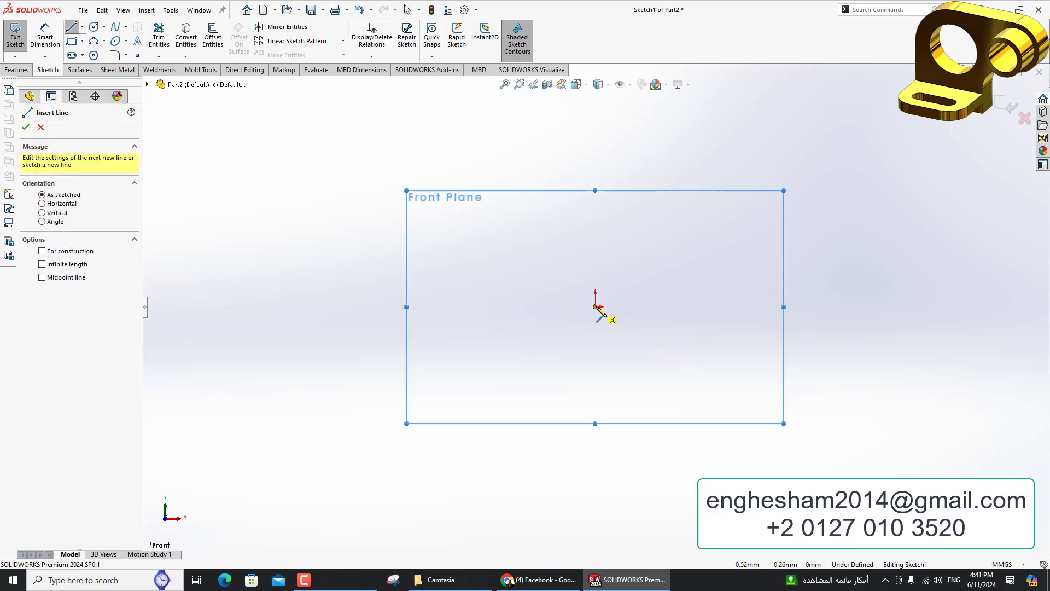
pyautogui.click(596, 306)
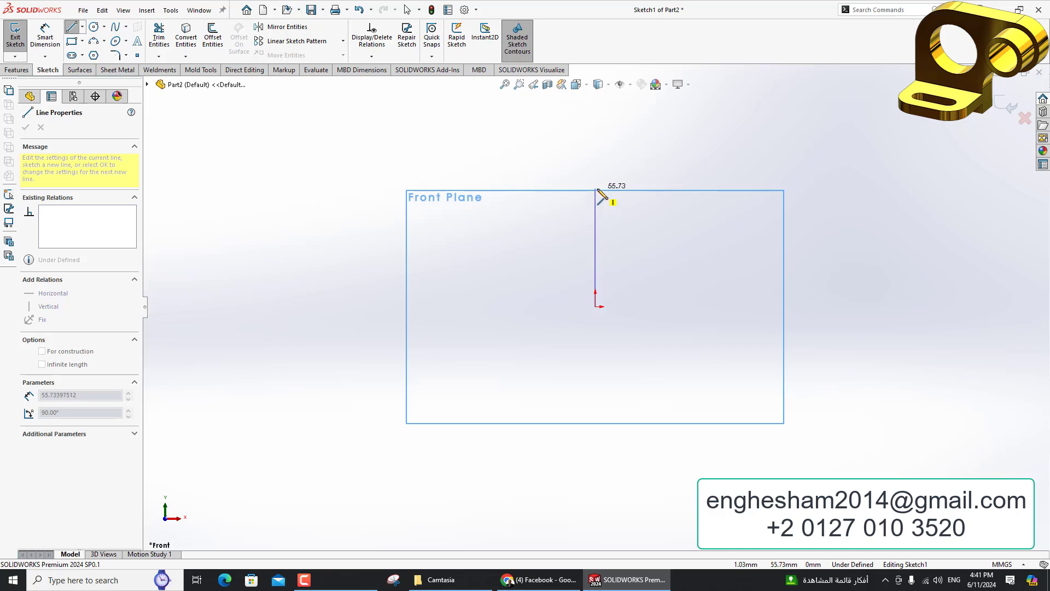
pyautogui.click(595, 189)
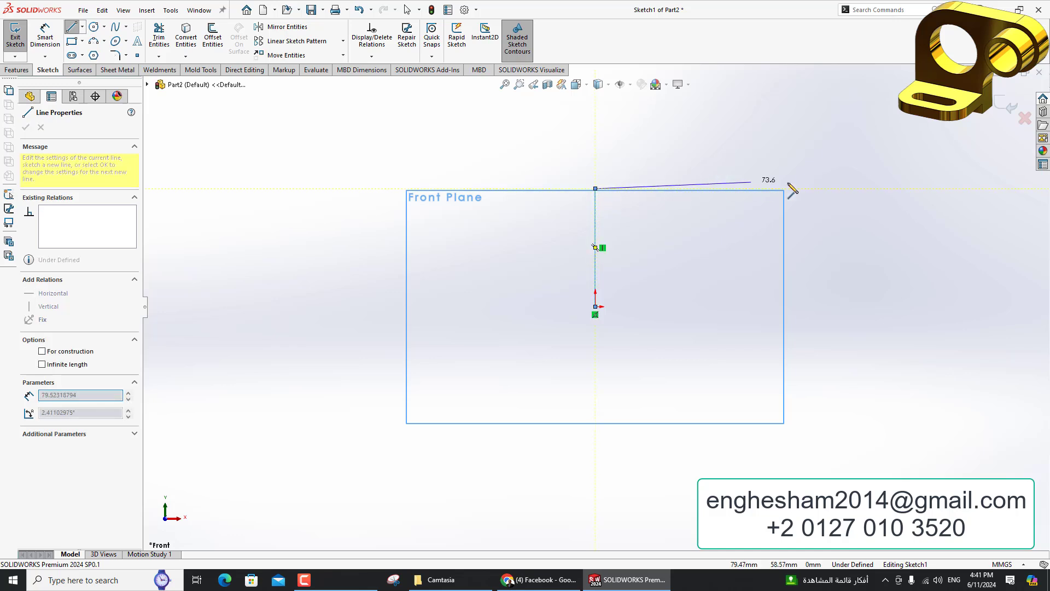
pyautogui.click(852, 189)
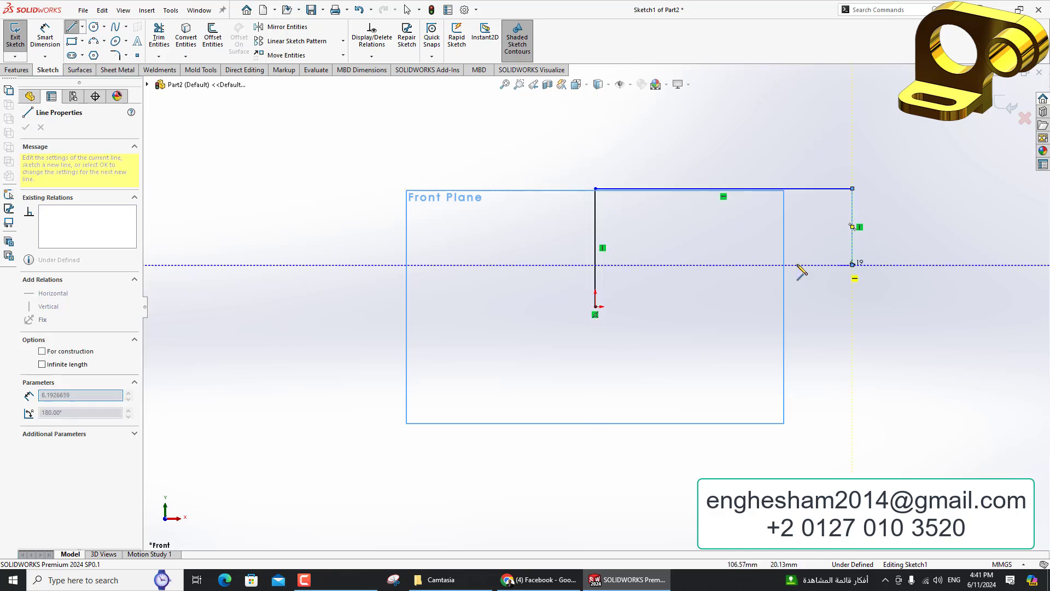
pyautogui.click(852, 265)
pyautogui.click(677, 265)
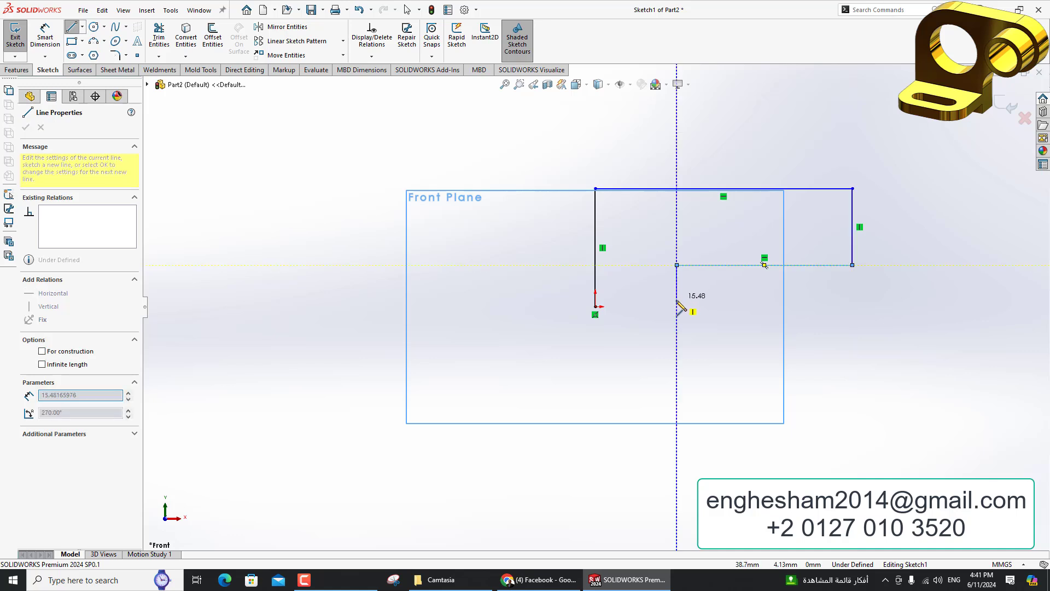
pyautogui.click(678, 306)
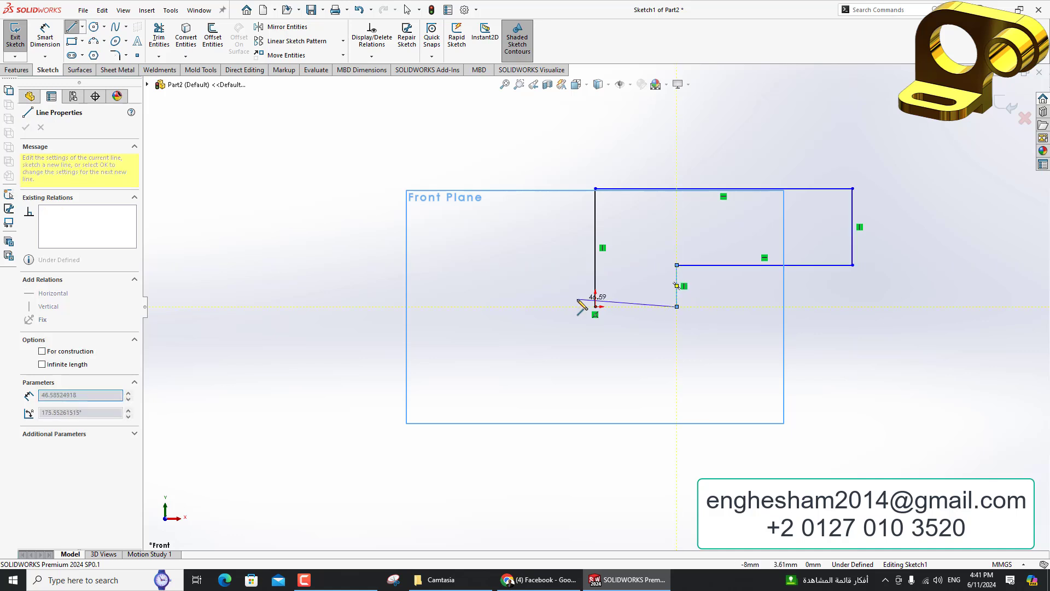
pyautogui.click(596, 306)
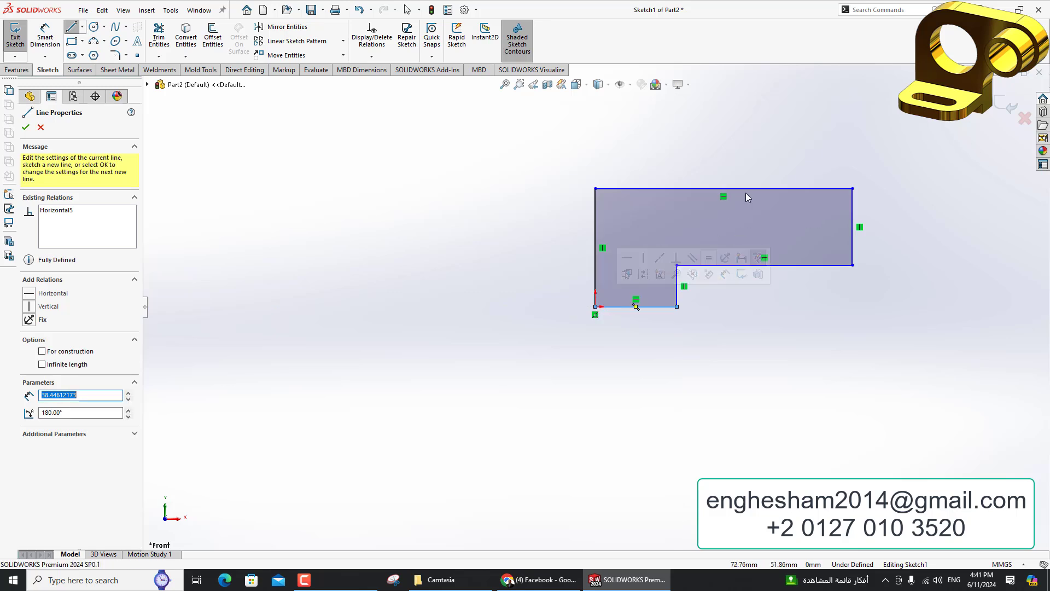
pyautogui.scroll(-3, 751, 241)
pyautogui.press('Escape')
# Dimension the left edge 100 mm tall and the bottom edge 70 mm wide
pyautogui.click(46, 39)
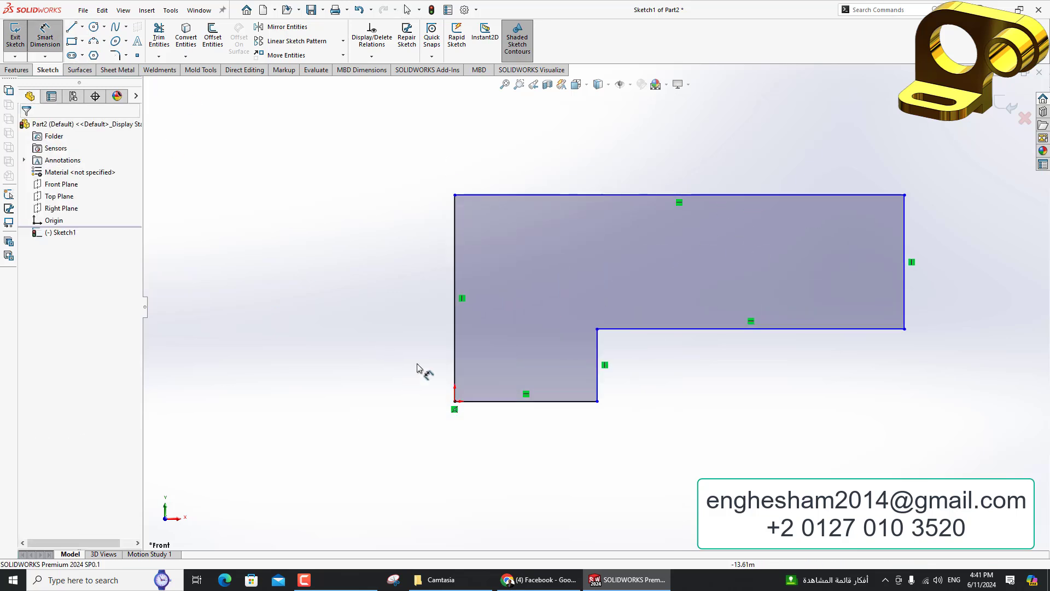
pyautogui.click(456, 356)
pyautogui.click(360, 340)
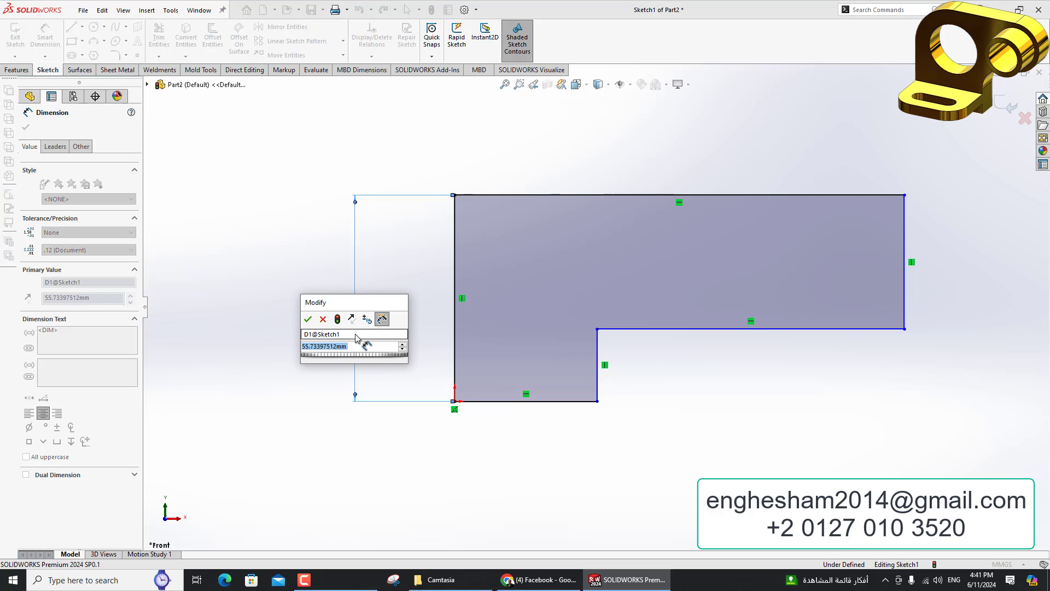
pyautogui.write('100')
pyautogui.press('Return')
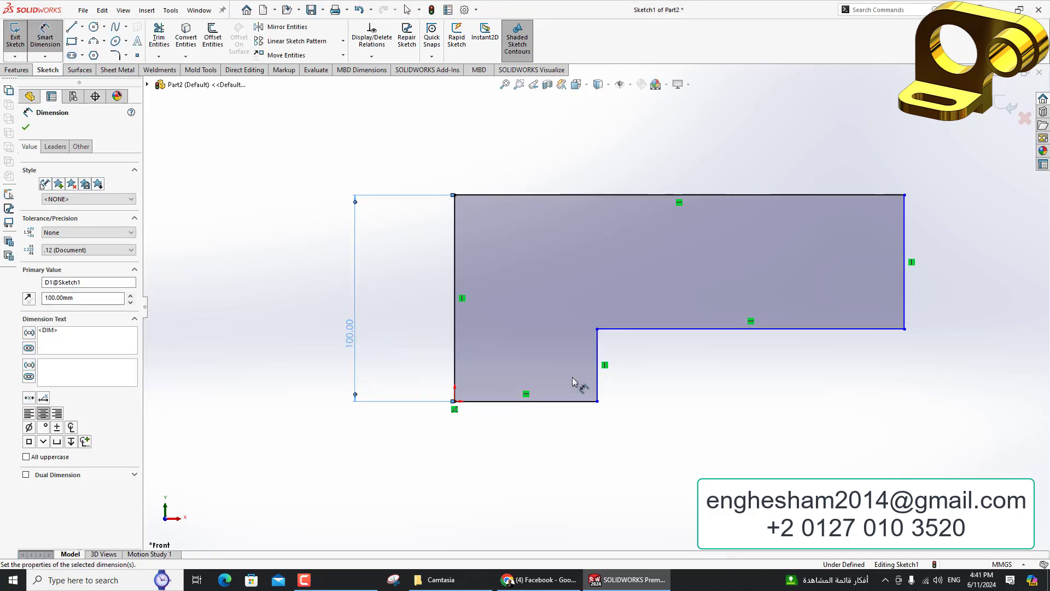
pyautogui.click(574, 403)
pyautogui.click(559, 458)
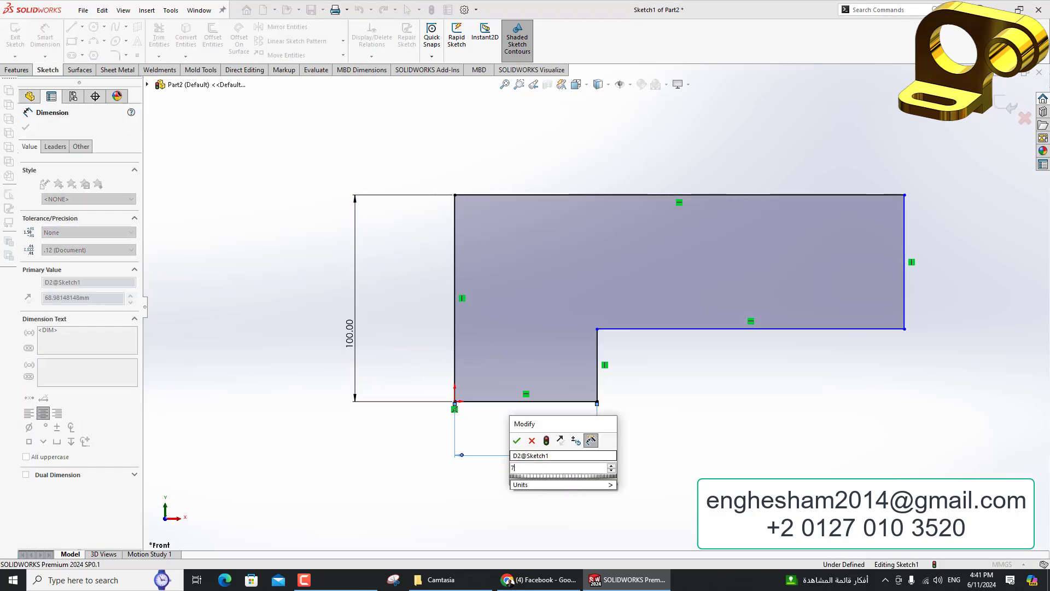
pyautogui.write('70')
pyautogui.press('Return')
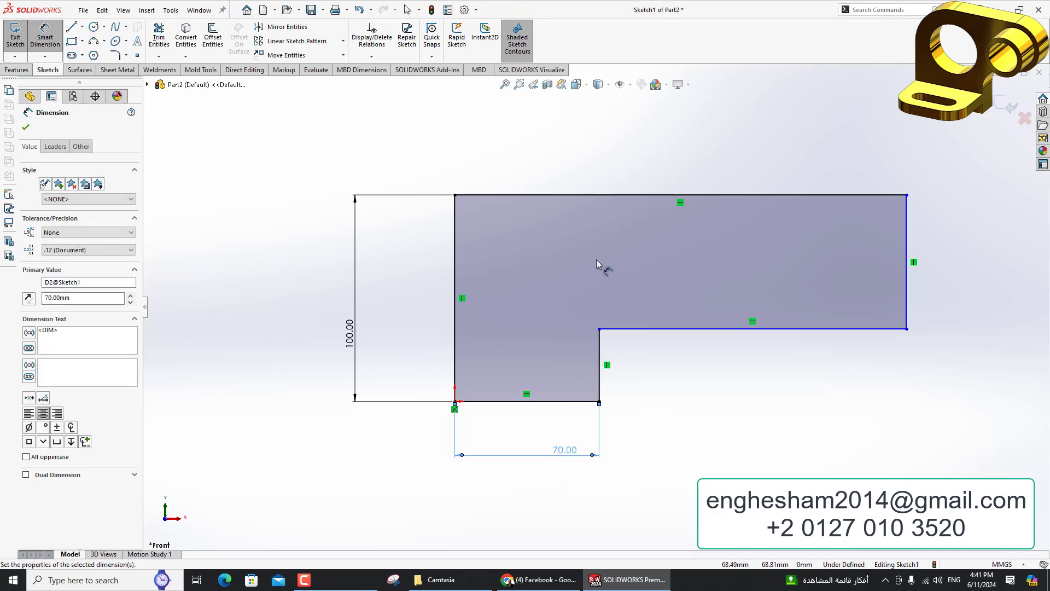
# Dimension the top edge to 130 mm and the right edge to 50 mm
pyautogui.click(619, 196)
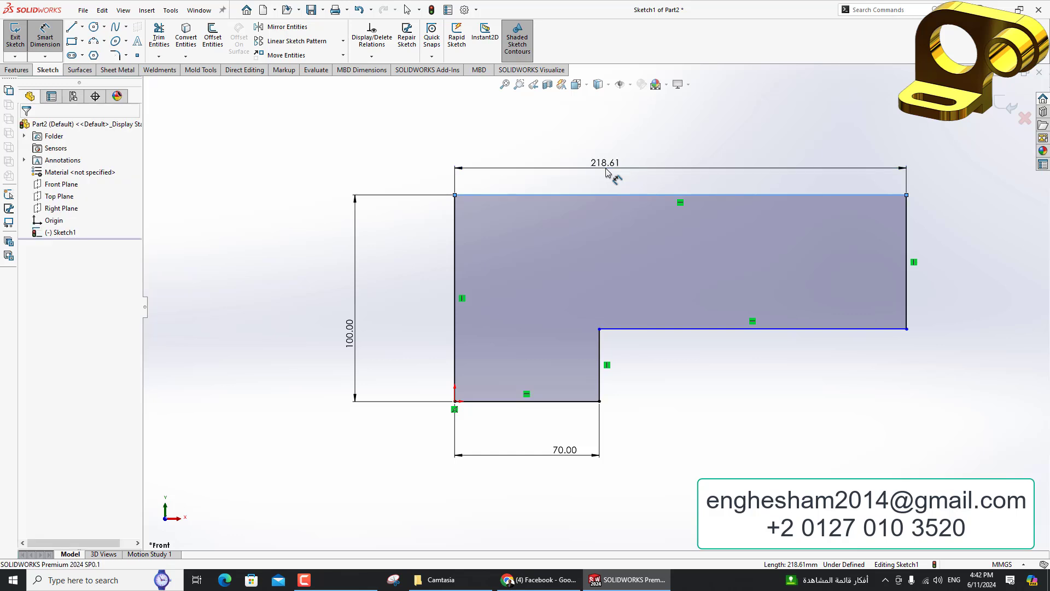
pyautogui.click(605, 172)
pyautogui.write('130')
pyautogui.press('Return')
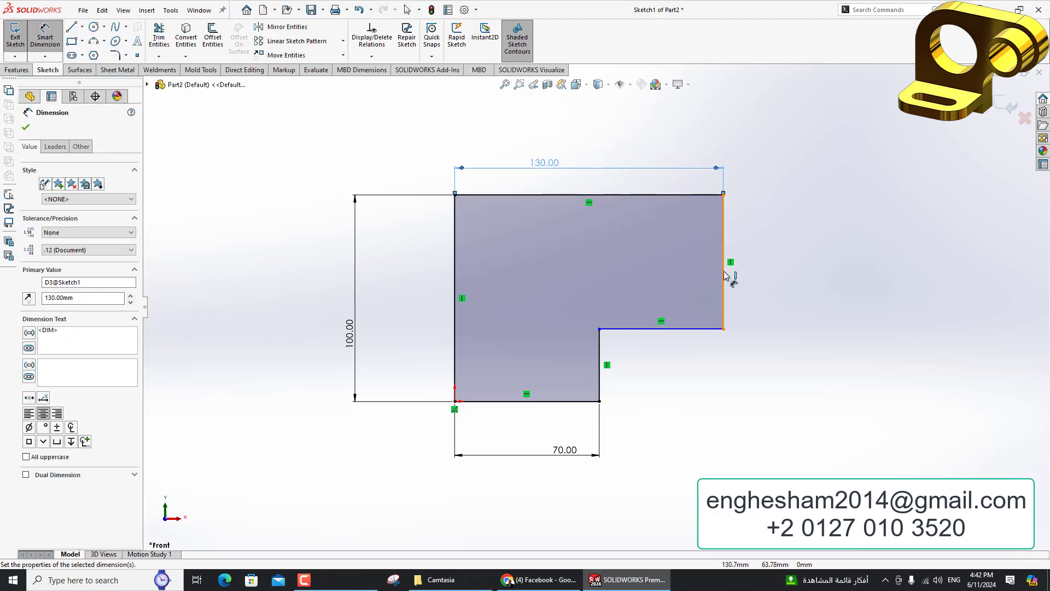
pyautogui.click(724, 273)
pyautogui.click(803, 272)
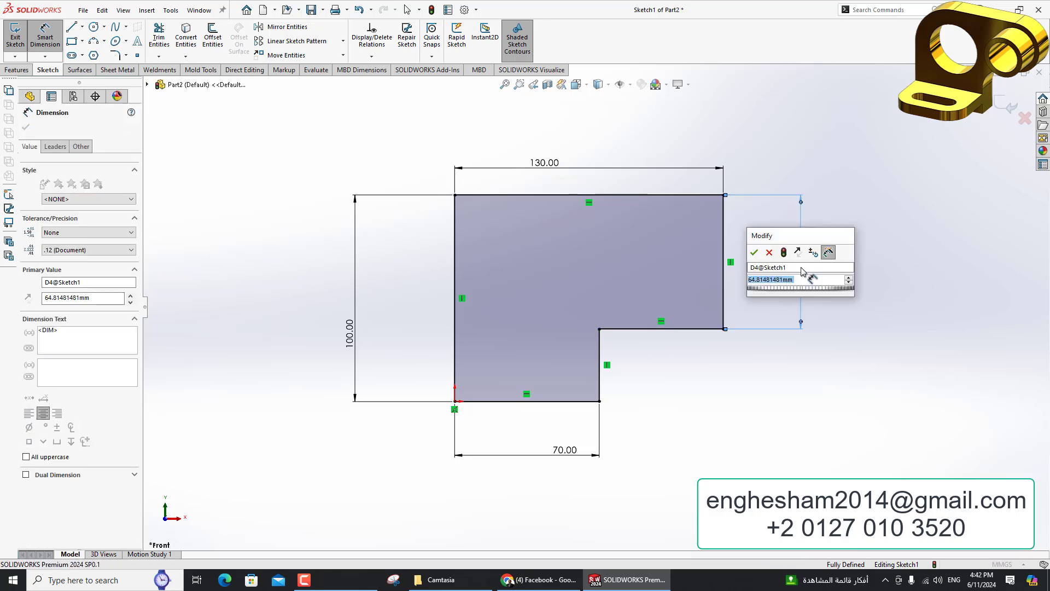
pyautogui.write('50')
pyautogui.press('Return')
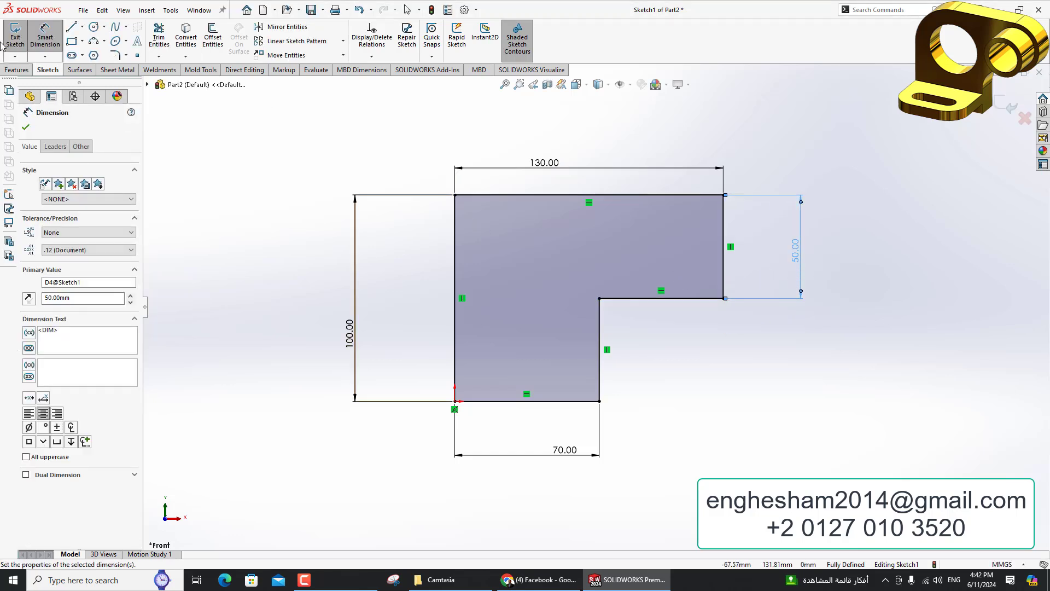
pyautogui.press('Escape')
pyautogui.click(17, 70)
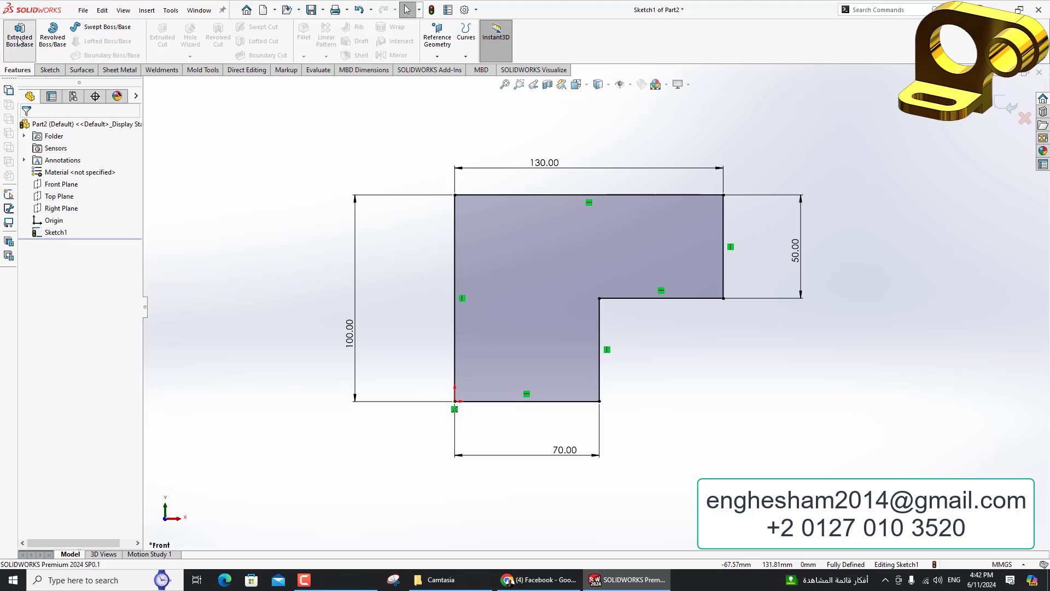
# Extrude the L-shaped sketch 20 mm blind in one direction into a solid plate
pyautogui.click(21, 40)
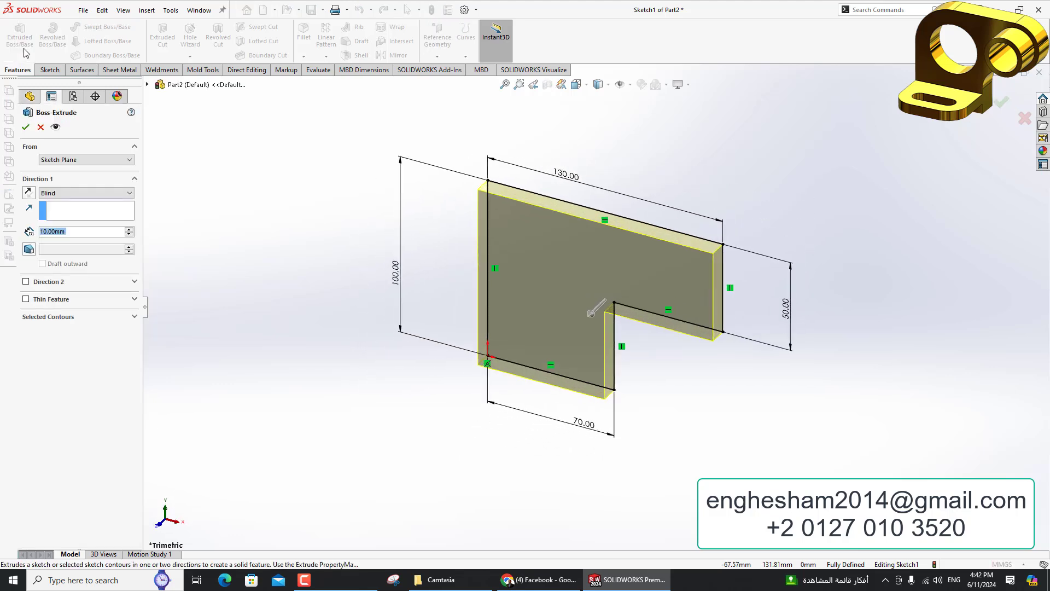
pyautogui.click(53, 194)
pyautogui.click(56, 236)
pyautogui.write('20')
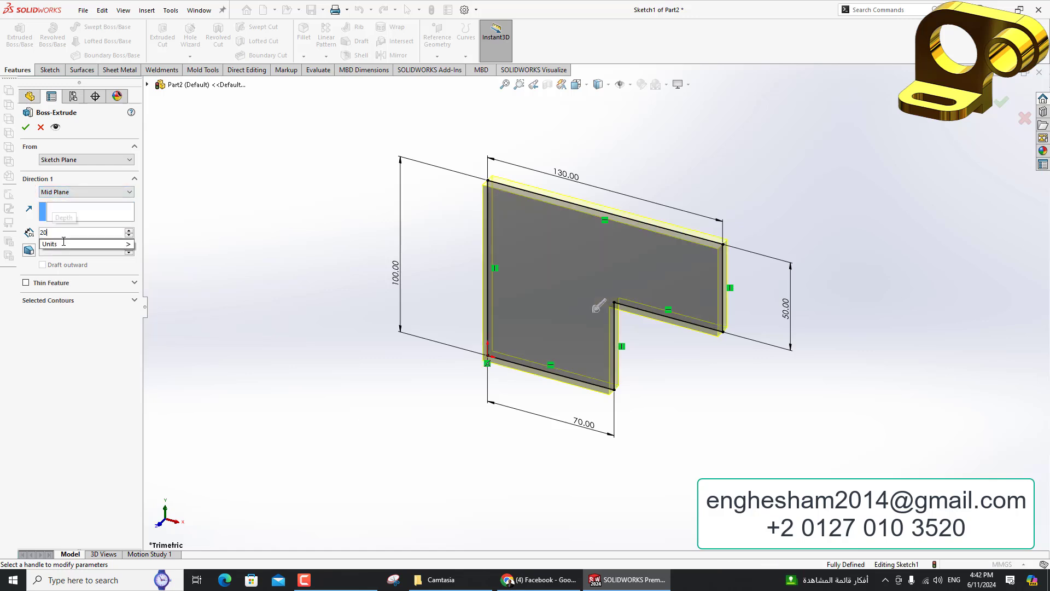
pyautogui.press('Return')
pyautogui.click(49, 193)
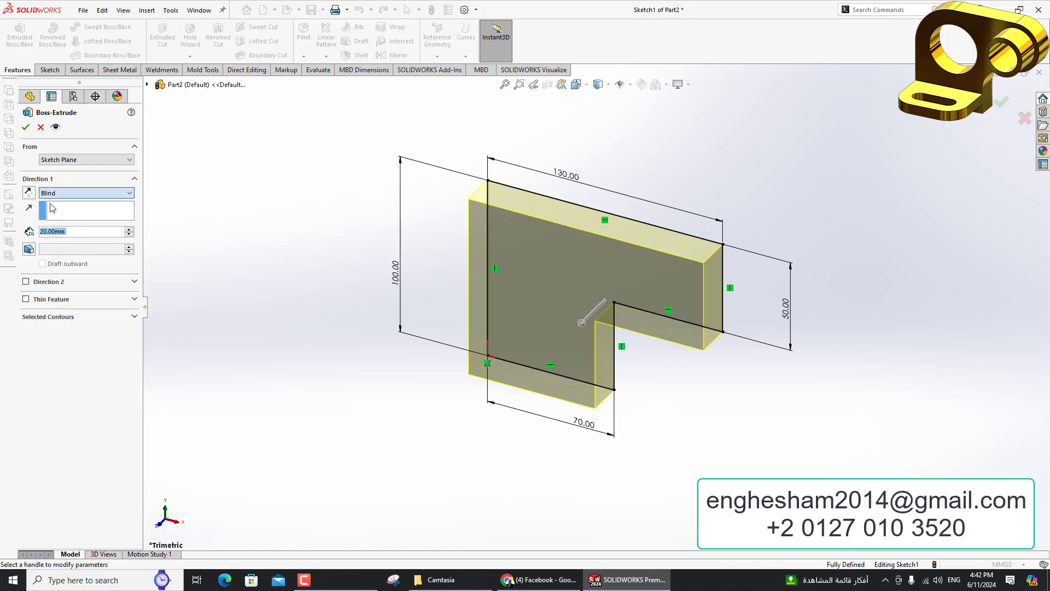
pyautogui.click(26, 127)
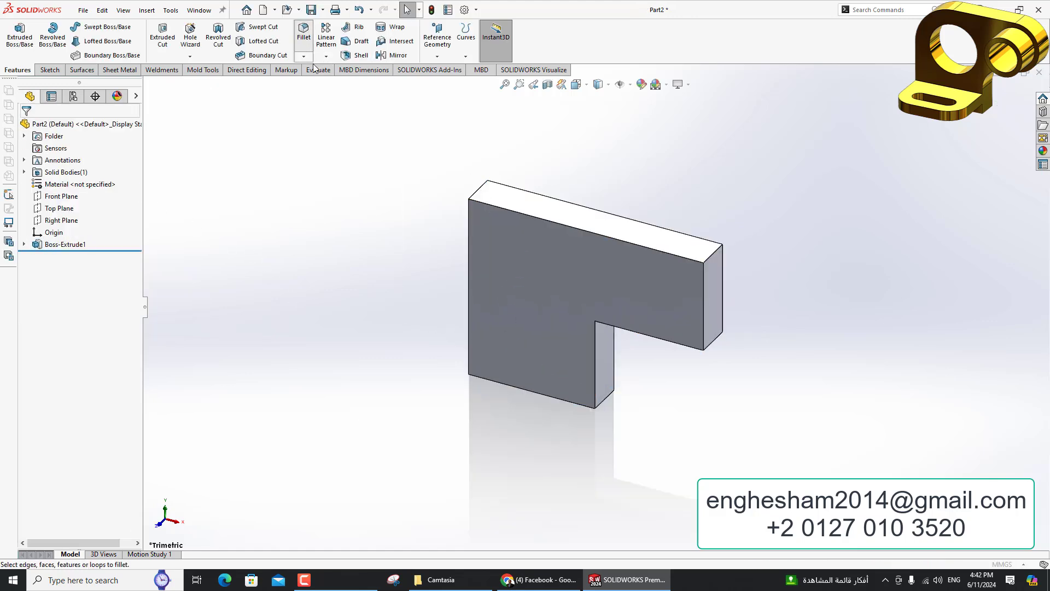
# Round the top-left outer corner edge with a 40 mm fillet
pyautogui.click(304, 32)
pyautogui.click(479, 196)
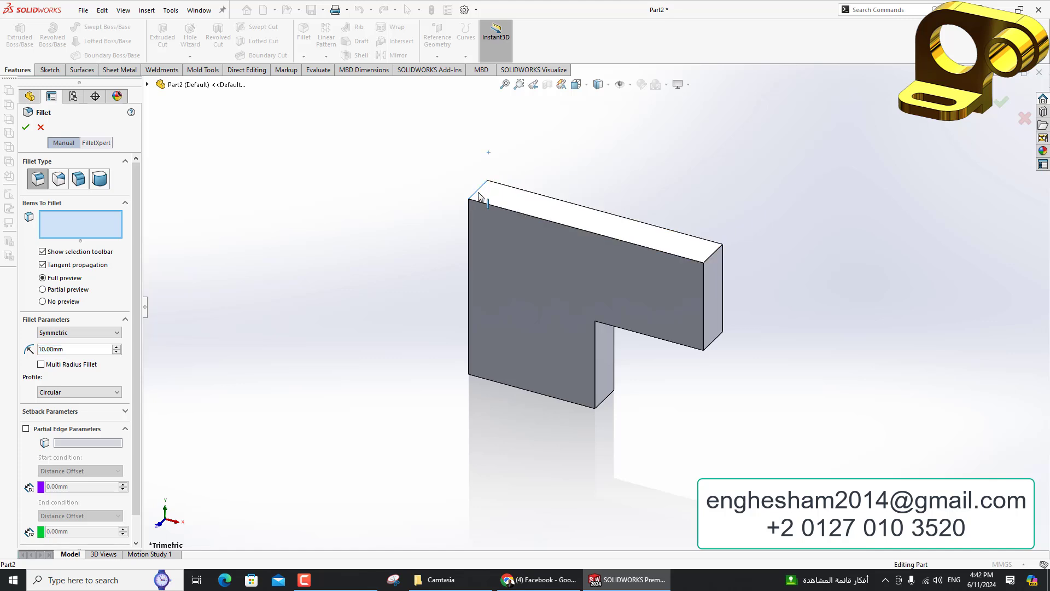
pyautogui.write('40')
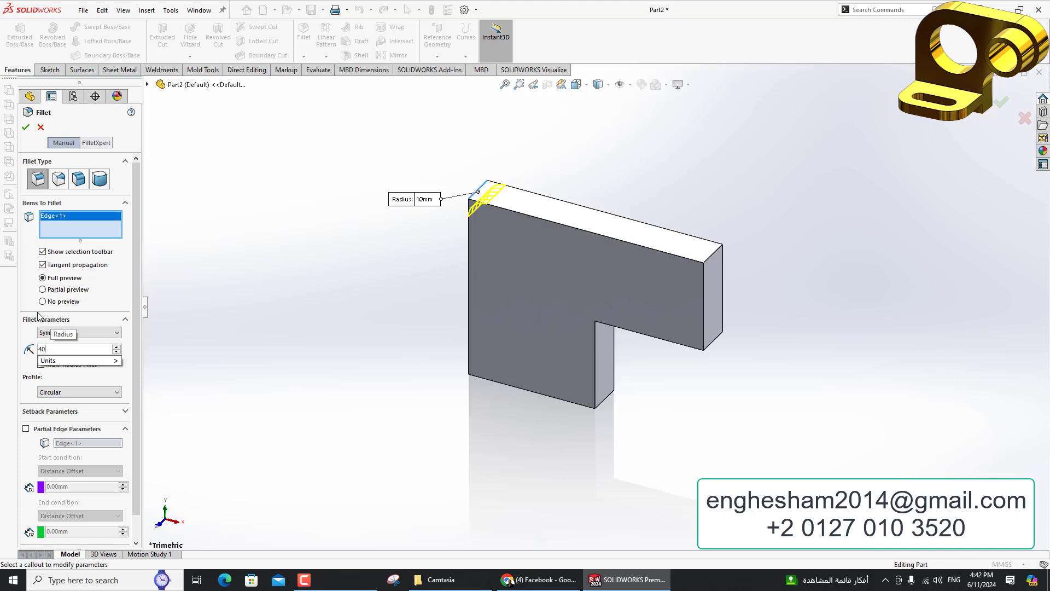
pyautogui.press('Return')
pyautogui.click(26, 128)
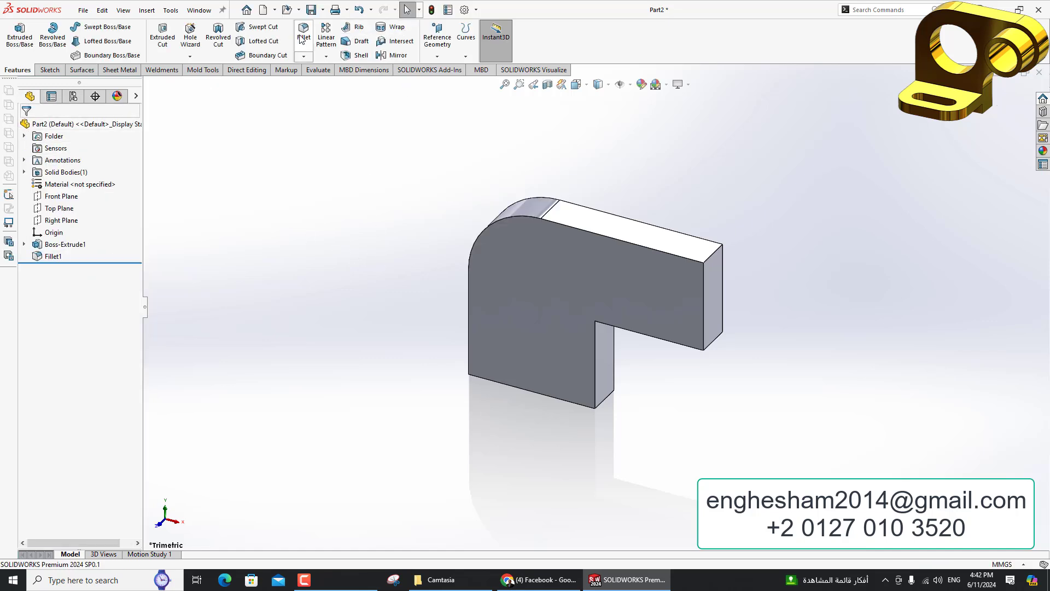
# Full-round fillet the short arm's end using the top, end and lower faces
pyautogui.press('Return')
pyautogui.click(99, 179)
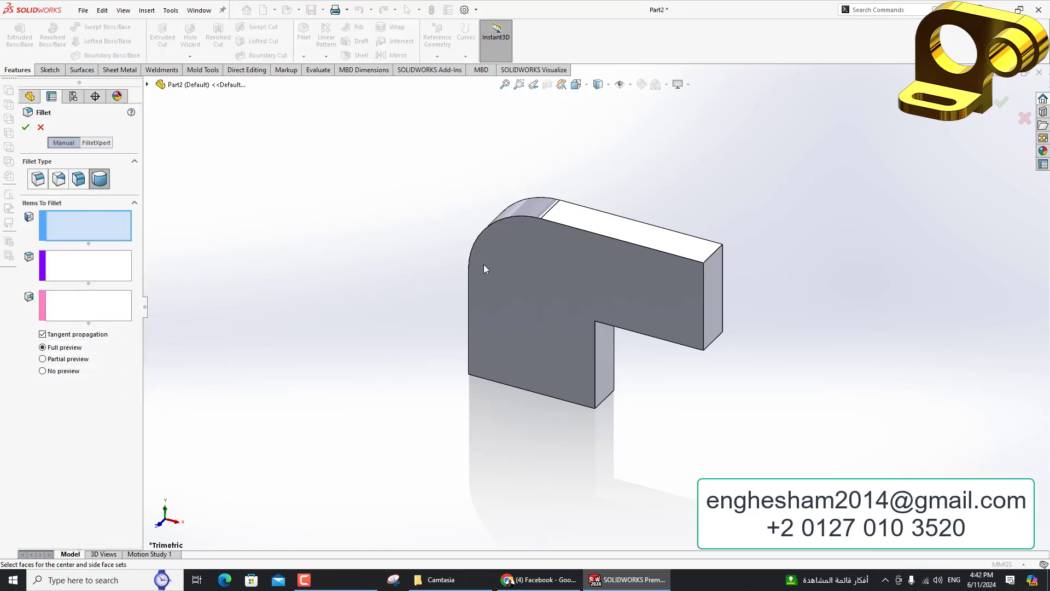
pyautogui.click(616, 229)
pyautogui.click(78, 263)
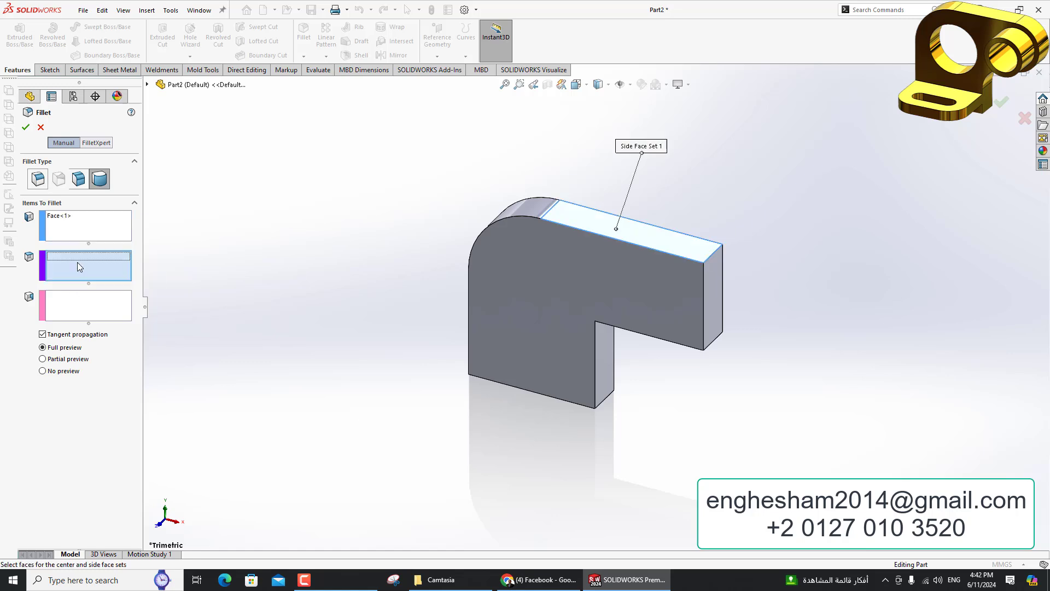
pyautogui.click(712, 276)
pyautogui.click(105, 305)
pyautogui.moveTo(502, 313); pyautogui.dragTo(651, 232, button='middle')
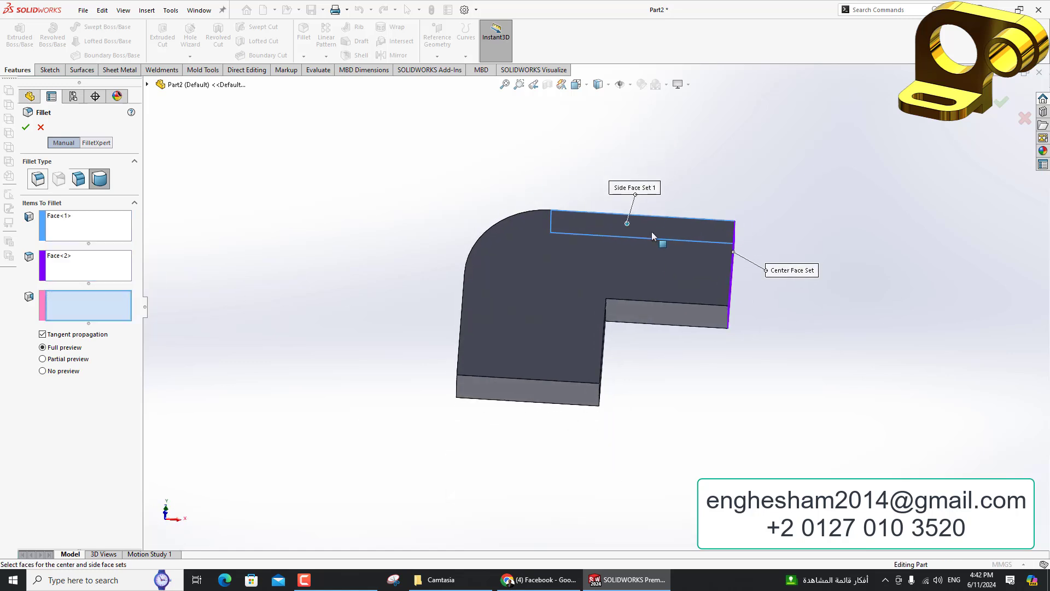
pyautogui.click(681, 313)
pyautogui.click(25, 127)
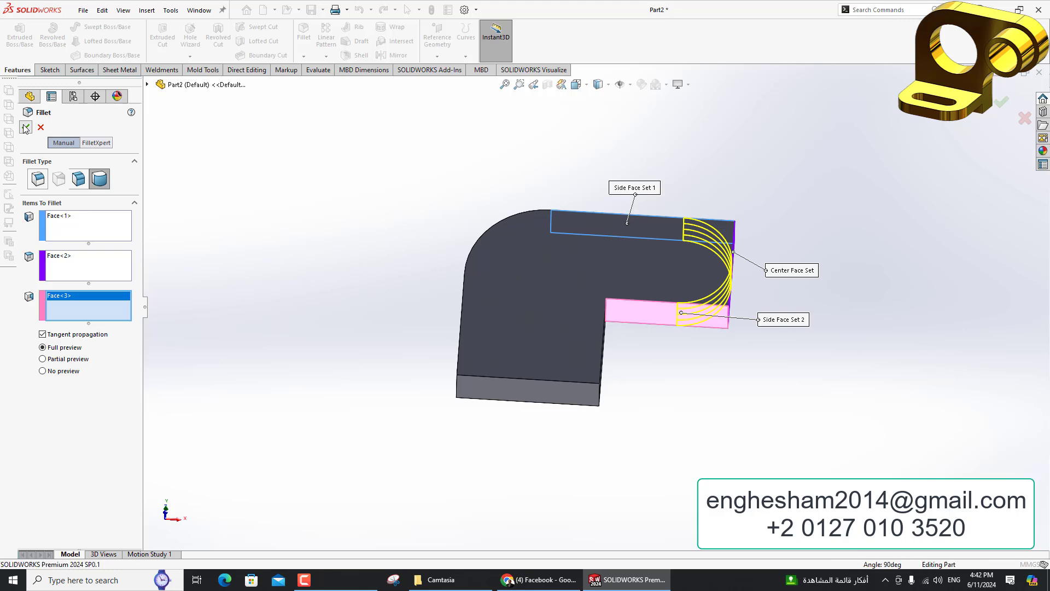
# Round the inner corner edge with a 25 mm constant-radius fillet
pyautogui.moveTo(330, 278); pyautogui.dragTo(316, 328, button='middle')
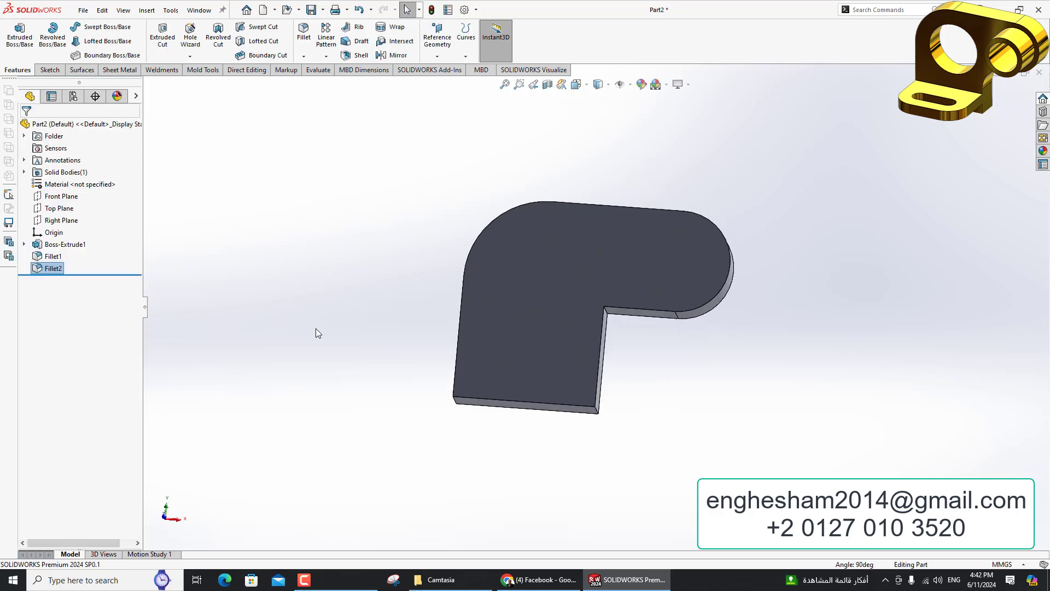
pyautogui.click(303, 33)
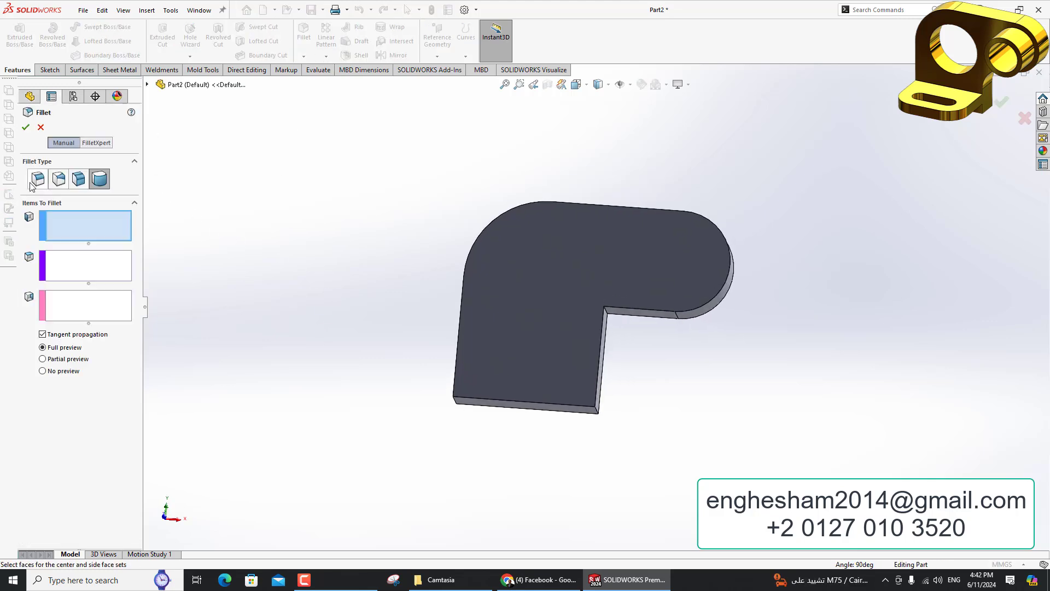
pyautogui.click(38, 178)
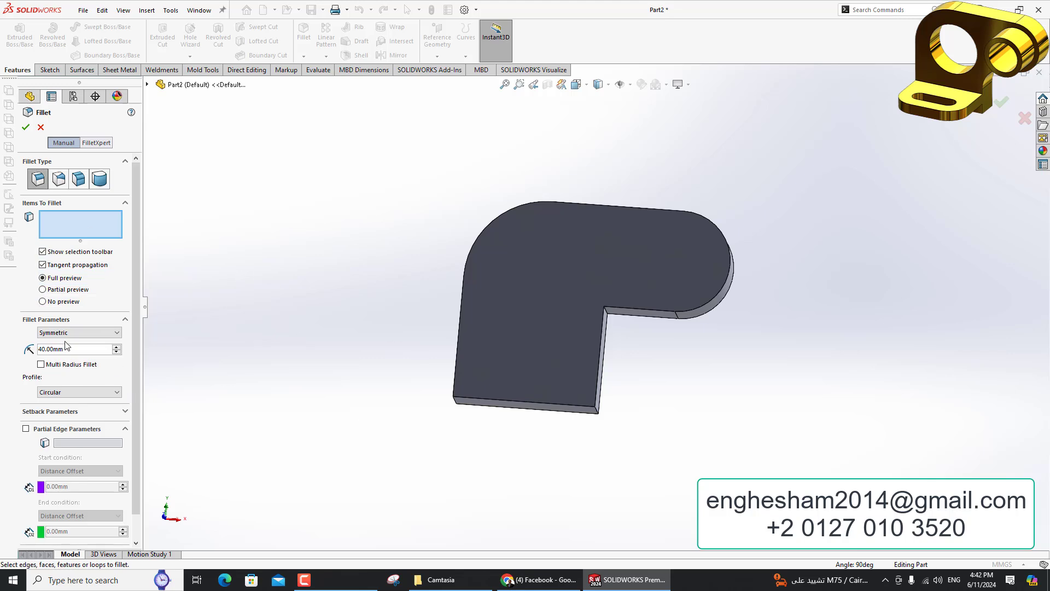
pyautogui.write('25')
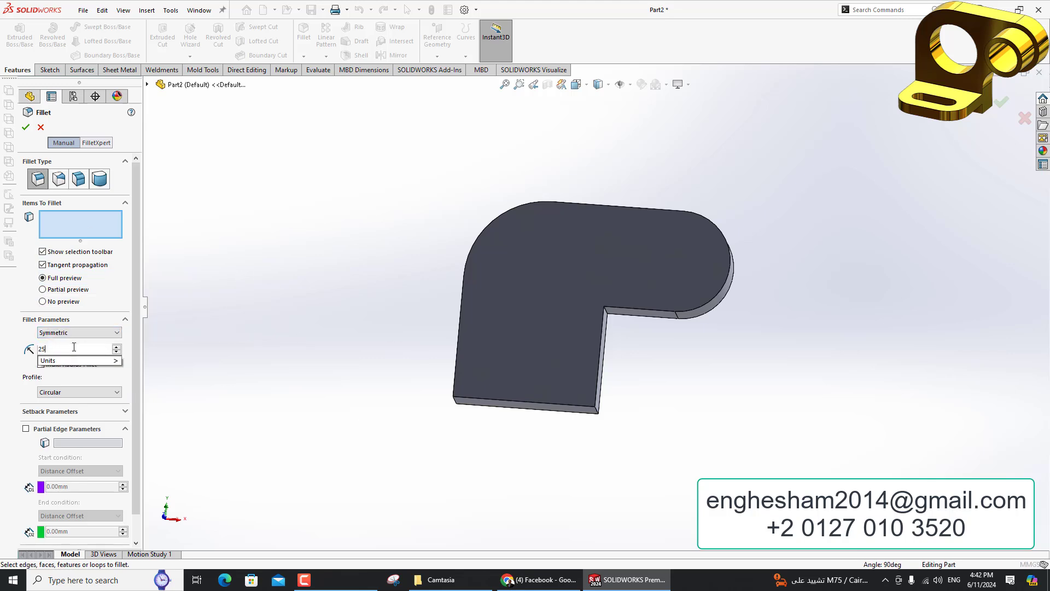
pyautogui.press('Return')
pyautogui.click(609, 316)
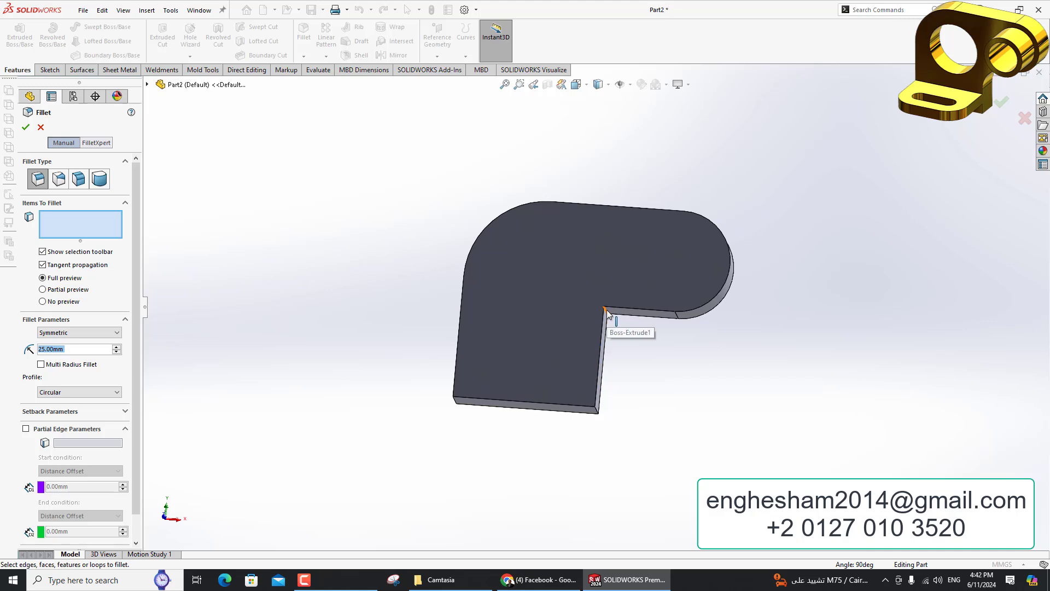
pyautogui.click(26, 128)
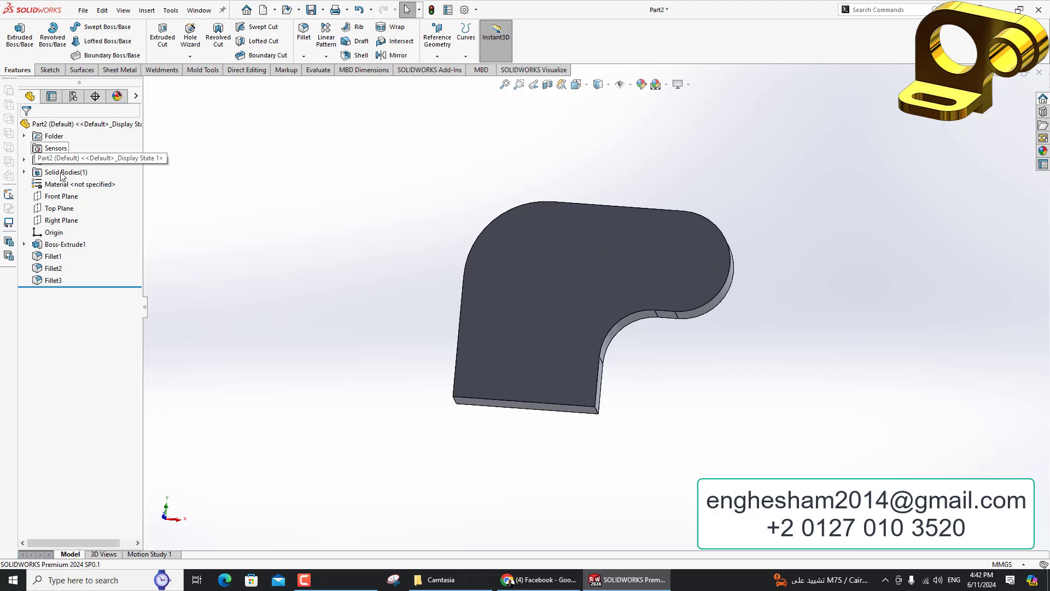
# Sketch a 40 mm diameter circle on the top face near the rounded end
pyautogui.click(543, 248)
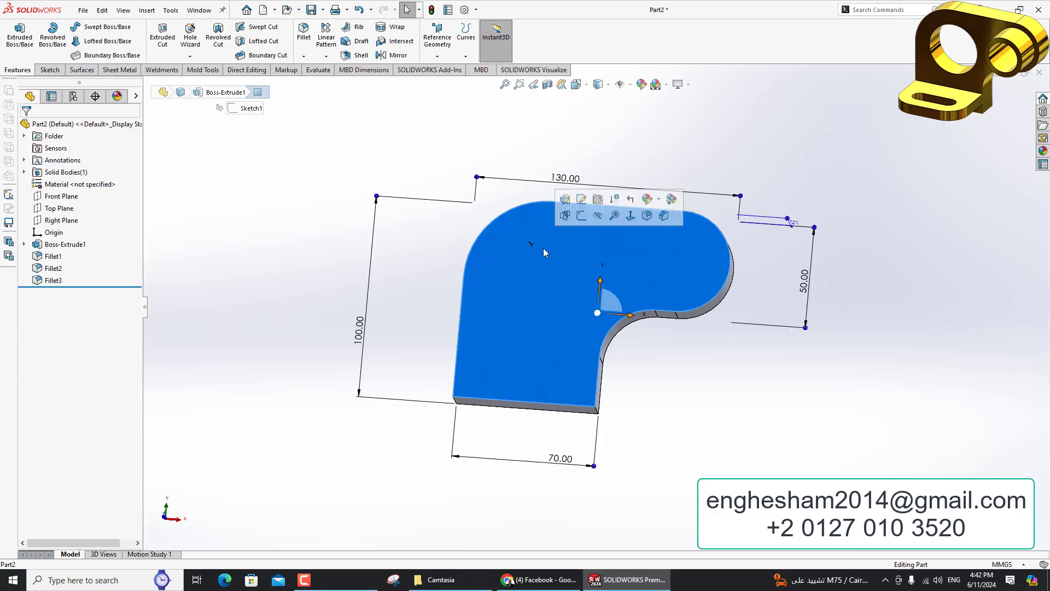
pyautogui.click(584, 213)
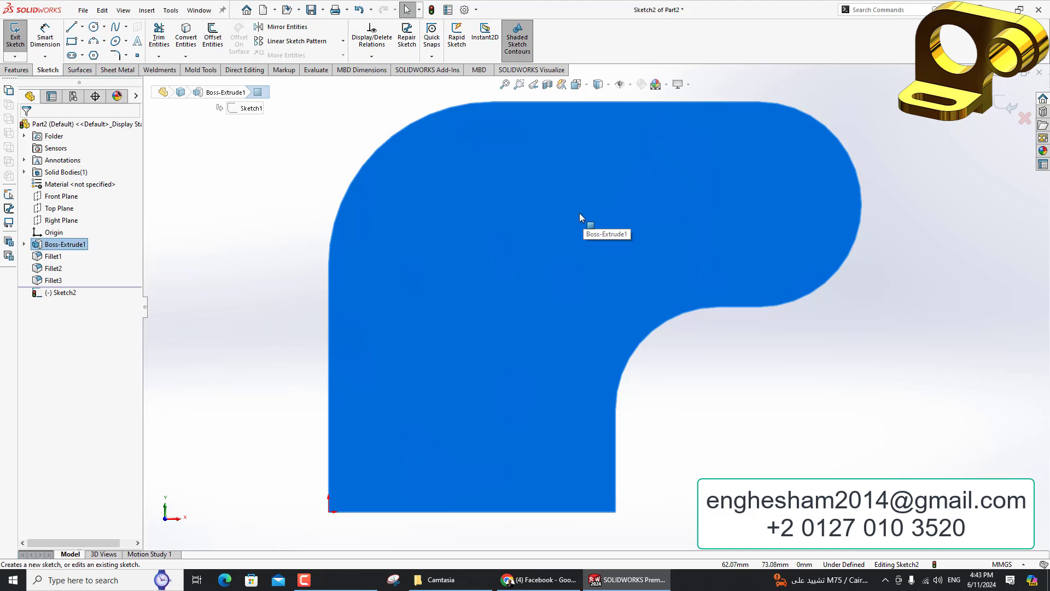
pyautogui.click(94, 27)
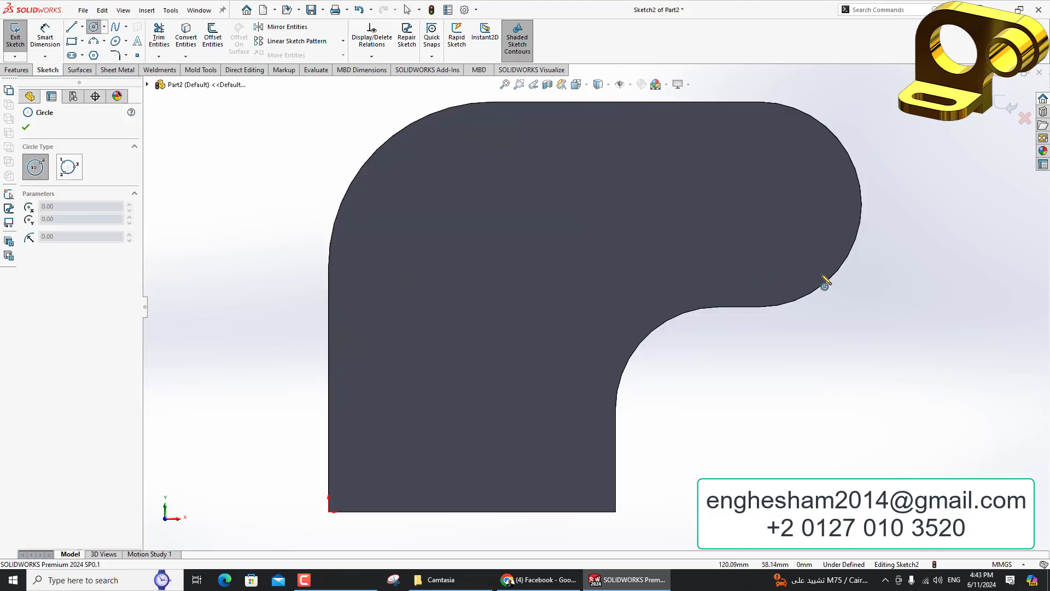
pyautogui.click(759, 205)
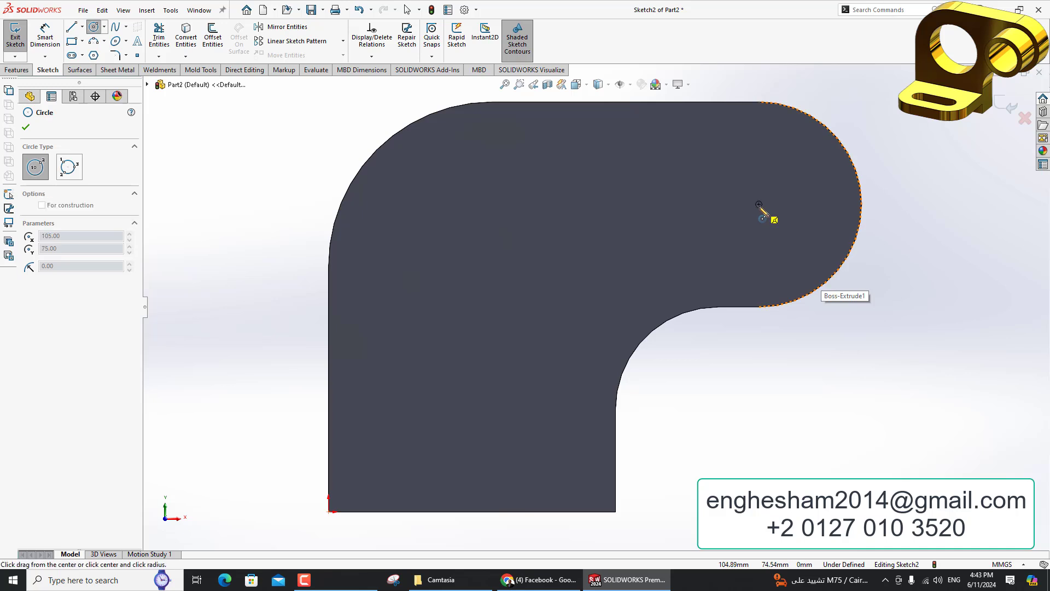
pyautogui.click(786, 253)
pyautogui.click(45, 34)
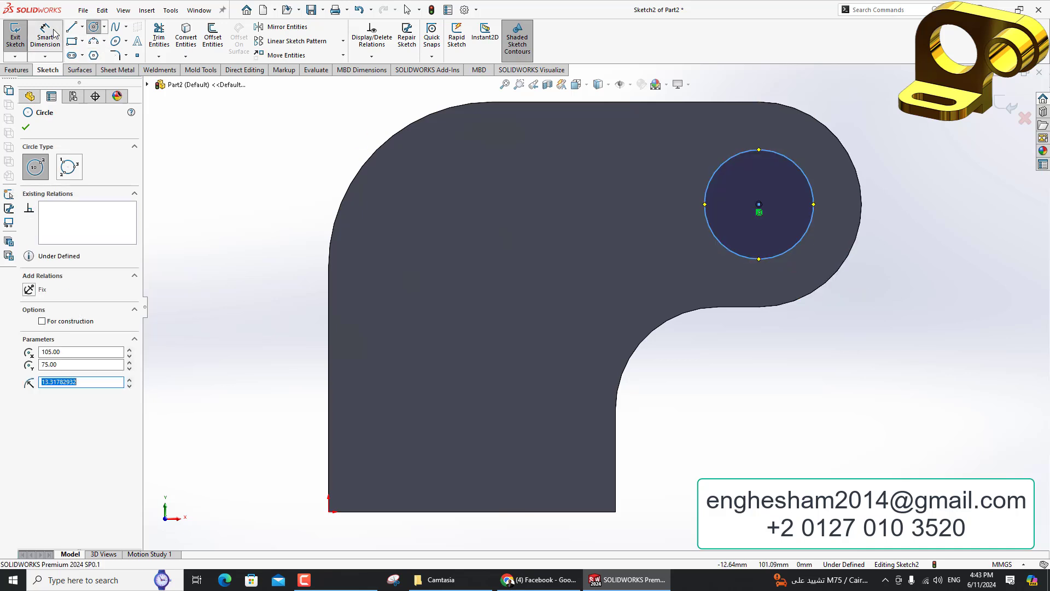
pyautogui.click(770, 258)
pyautogui.click(900, 226)
pyautogui.write('40')
pyautogui.press('Return')
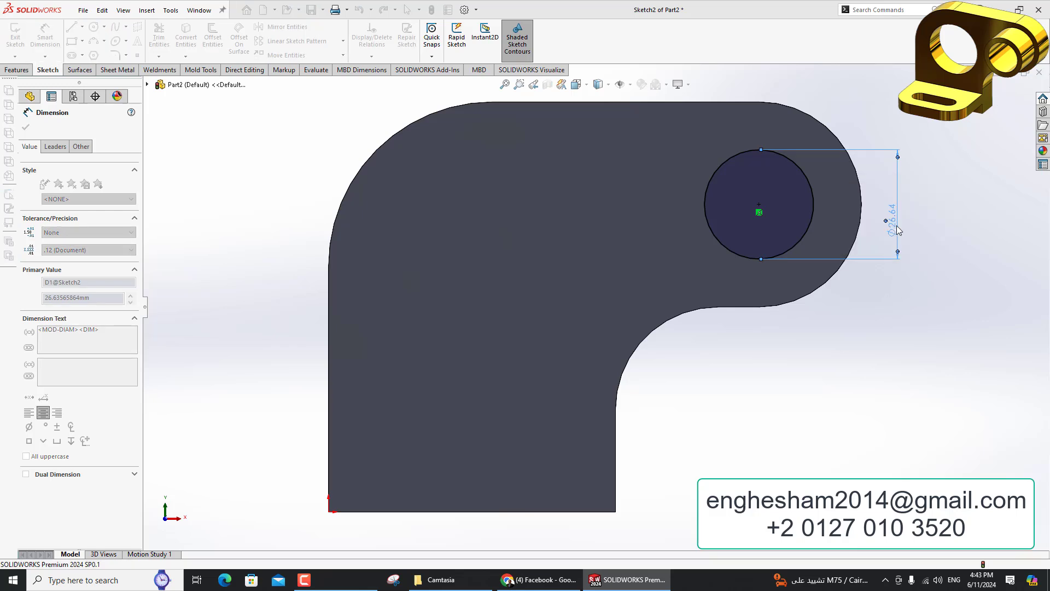
# Extrude the circle 25 mm into a cylindrical boss
pyautogui.click(17, 69)
pyautogui.click(21, 42)
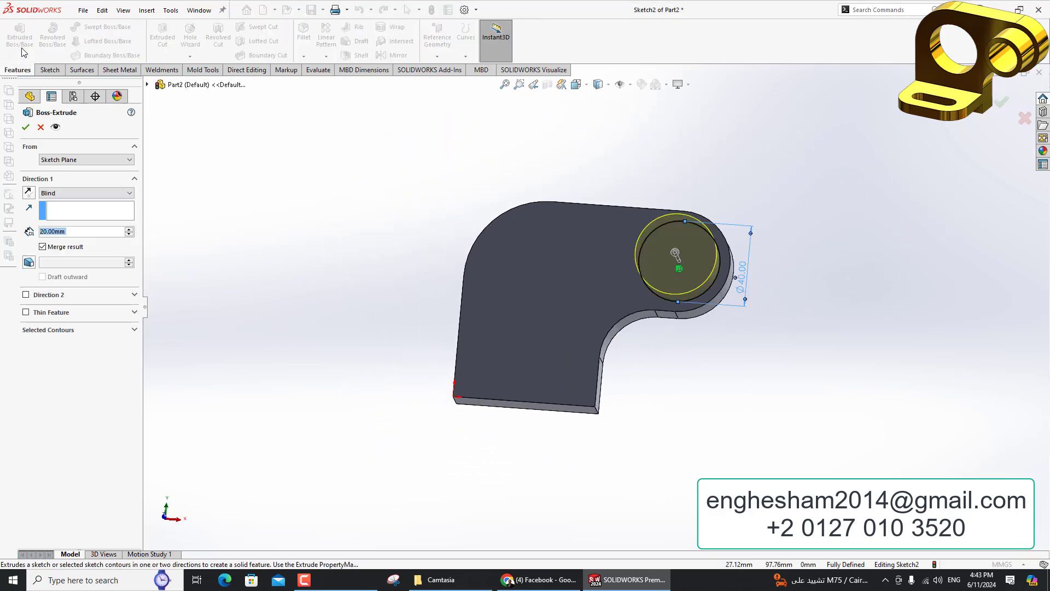
pyautogui.write('25')
pyautogui.press('Return')
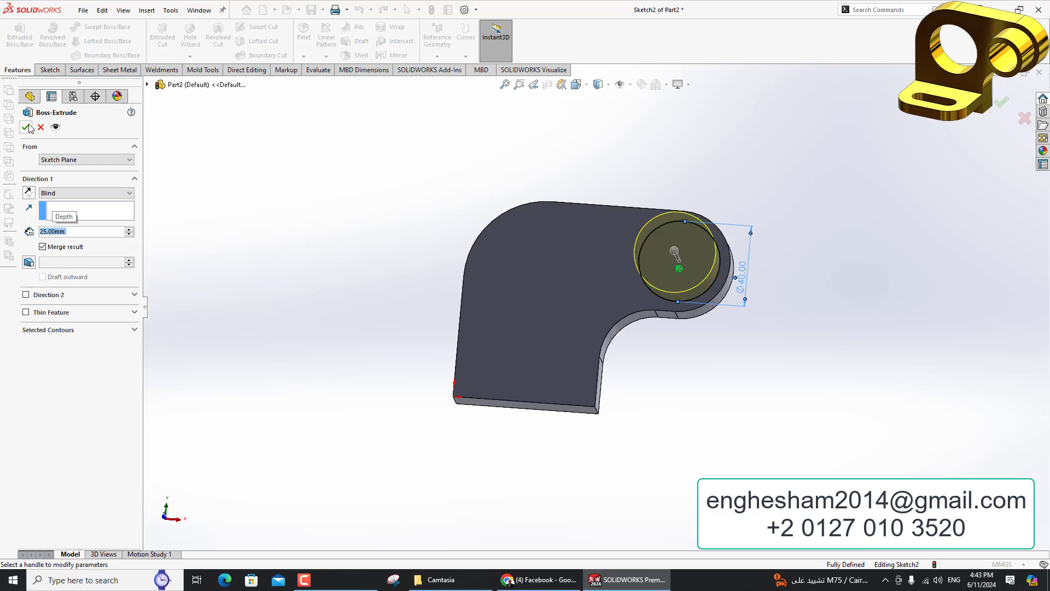
pyautogui.click(26, 128)
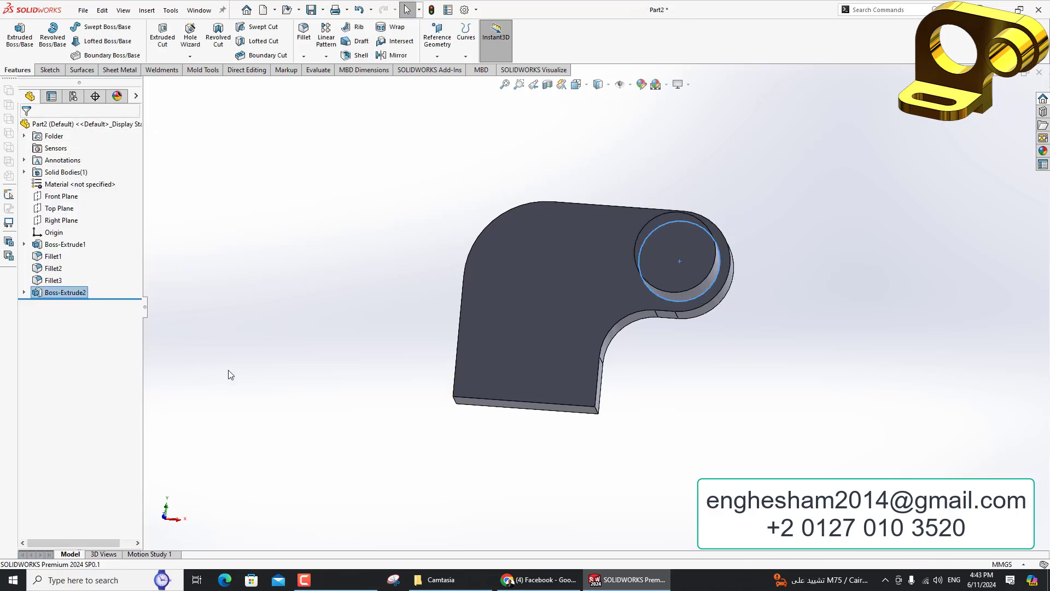
# Sketch two circles on the front face, centred on the corner arc and the boss
pyautogui.click(249, 377)
pyautogui.click(547, 356)
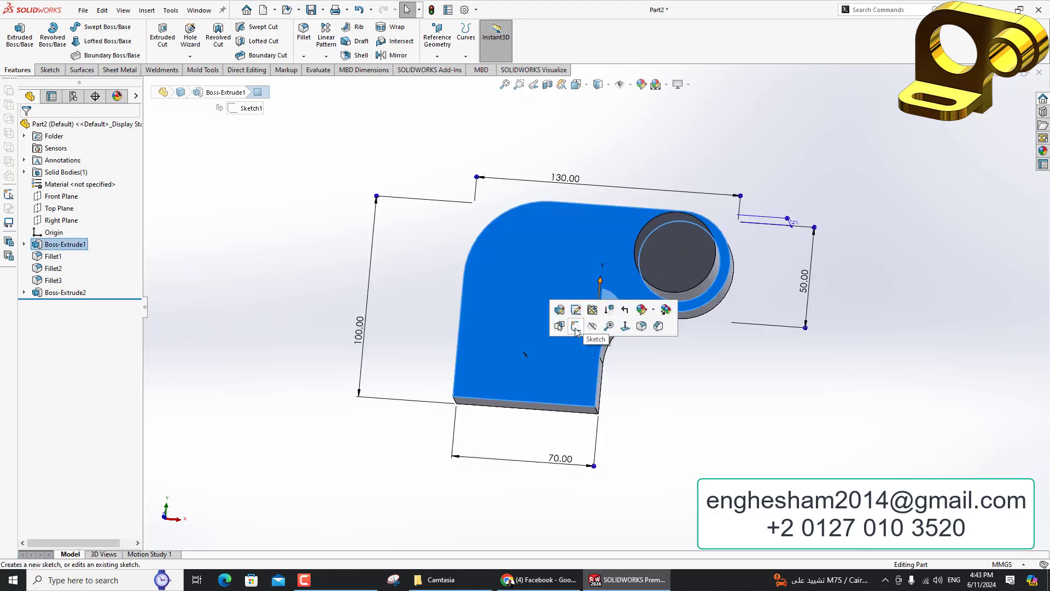
pyautogui.click(575, 328)
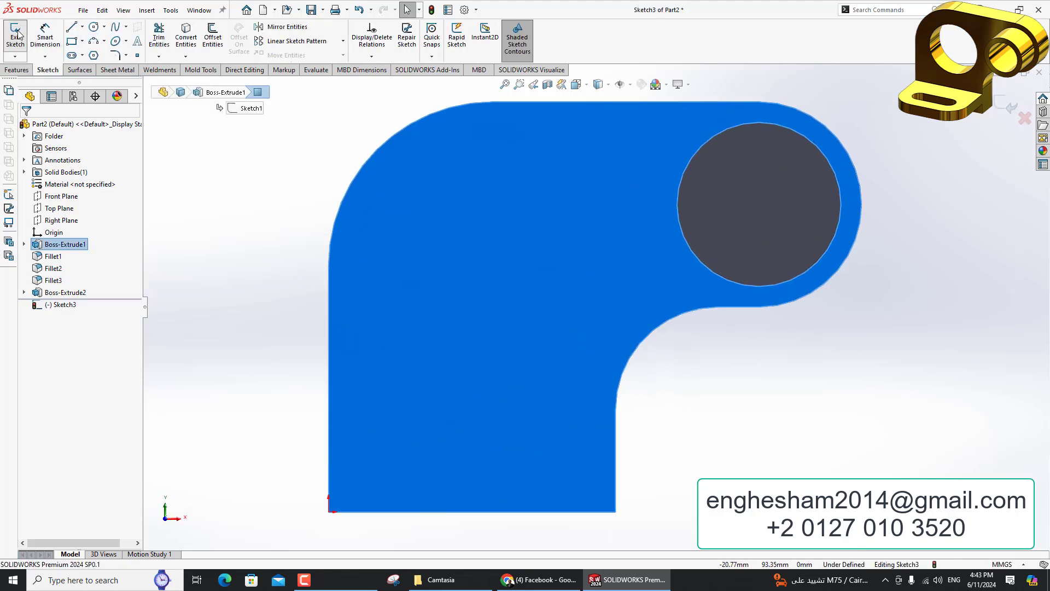
pyautogui.click(98, 29)
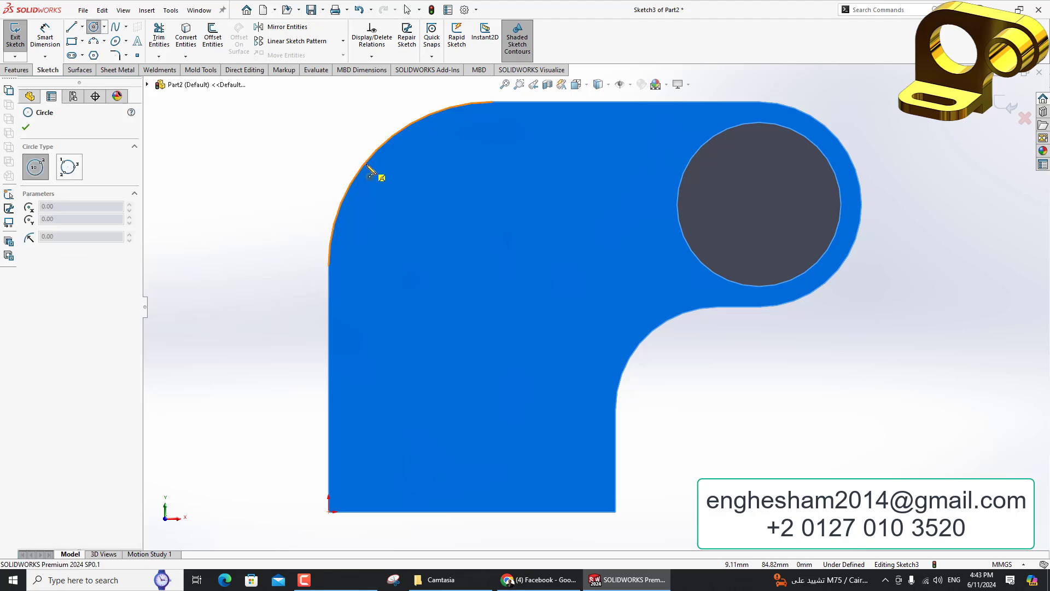
pyautogui.click(492, 265)
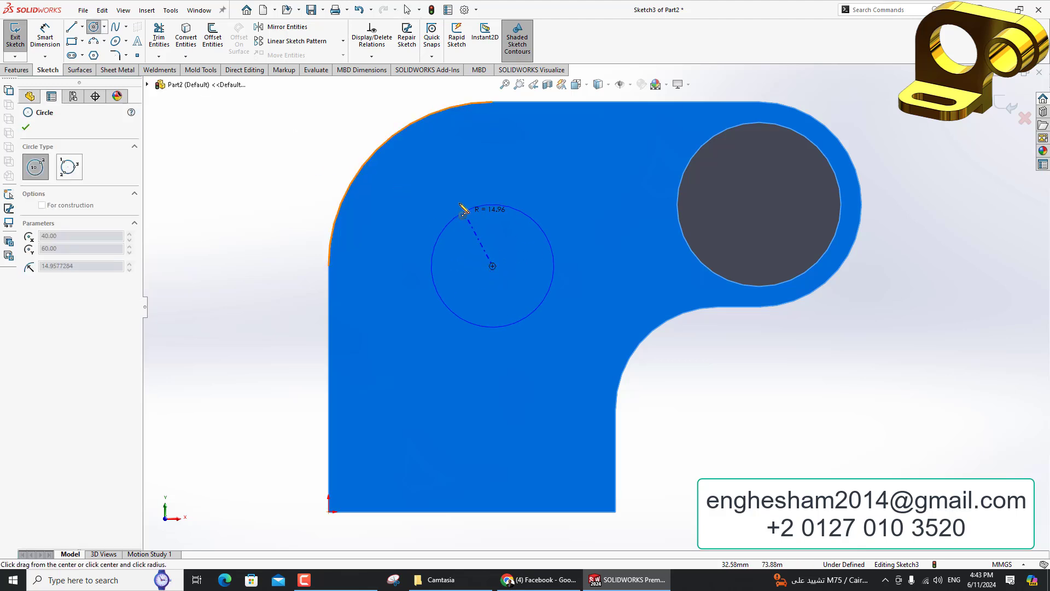
pyautogui.click(462, 192)
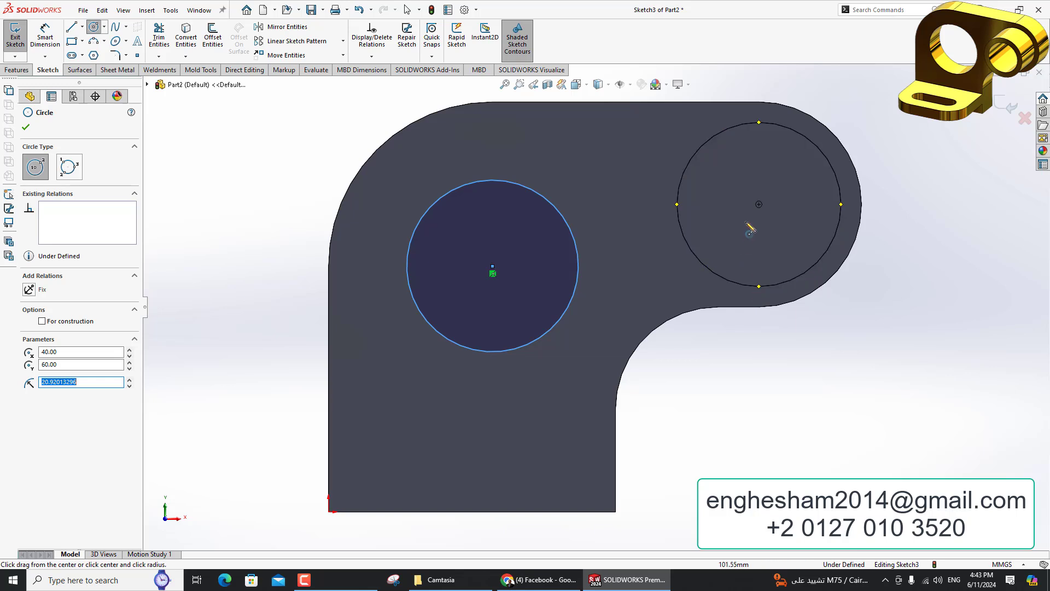
pyautogui.click(763, 204)
pyautogui.click(777, 256)
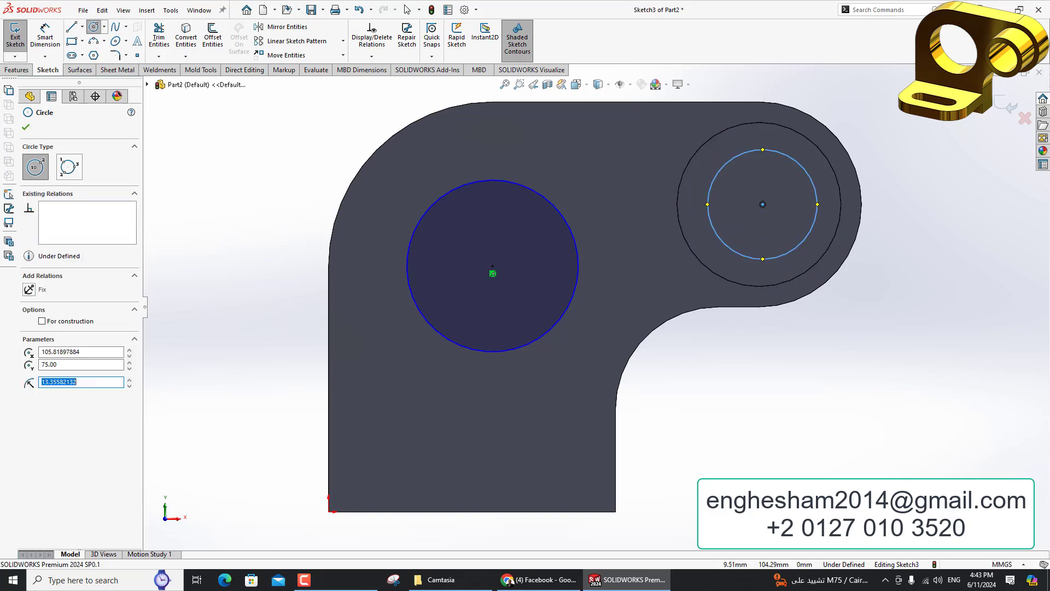
pyautogui.press('Escape')
pyautogui.moveTo(763, 204)
pyautogui.mouseDown()
pyautogui.moveTo(807, 265)
pyautogui.moveTo(758, 210)
pyautogui.mouseUp()
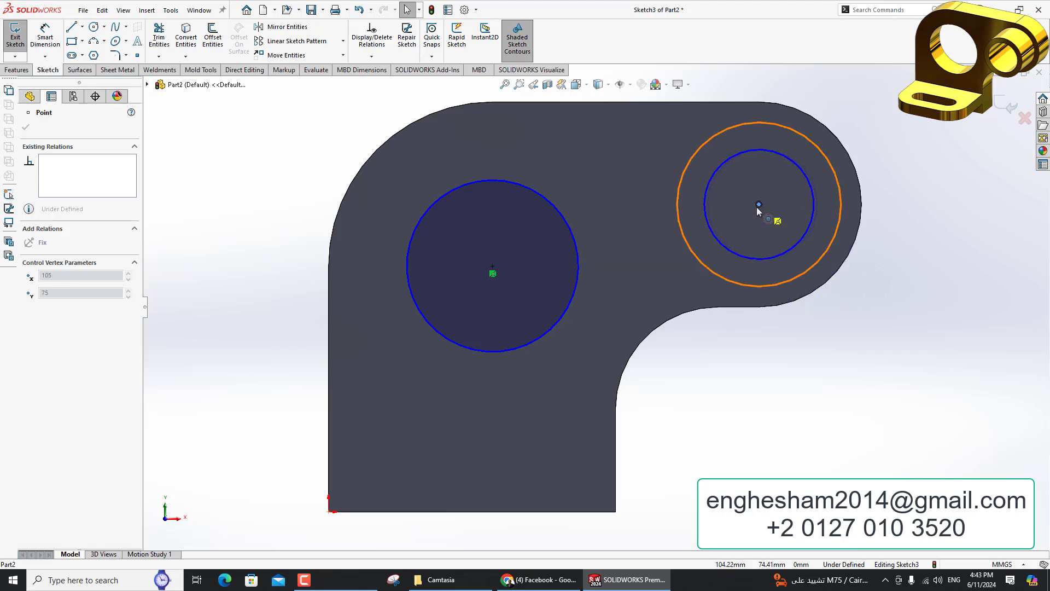
pyautogui.press('Escape')
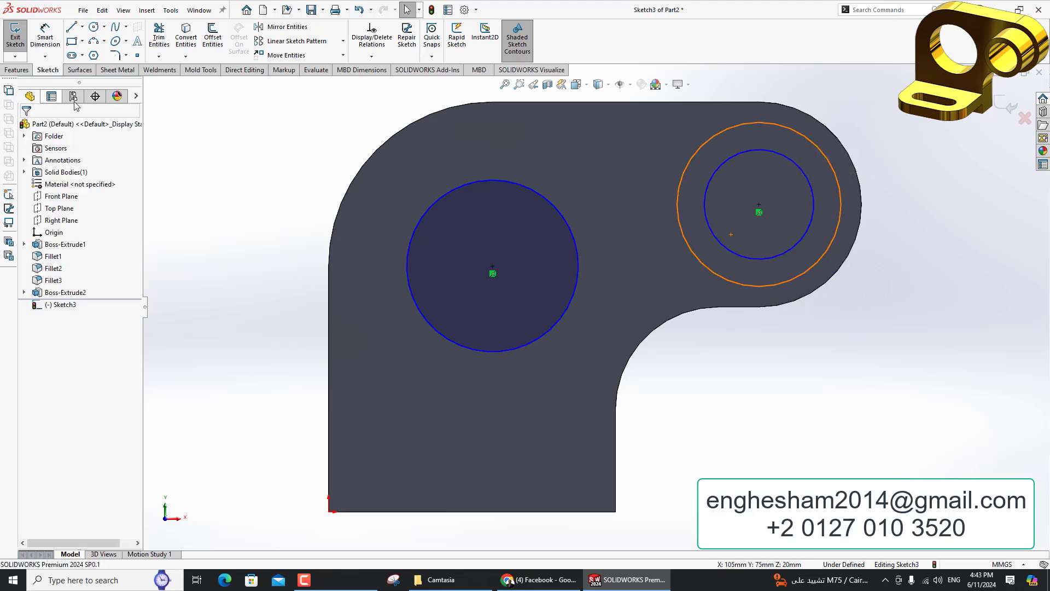
# Dimension the large circle Ø50 mm and the boss circle Ø30 mm
pyautogui.click(42, 30)
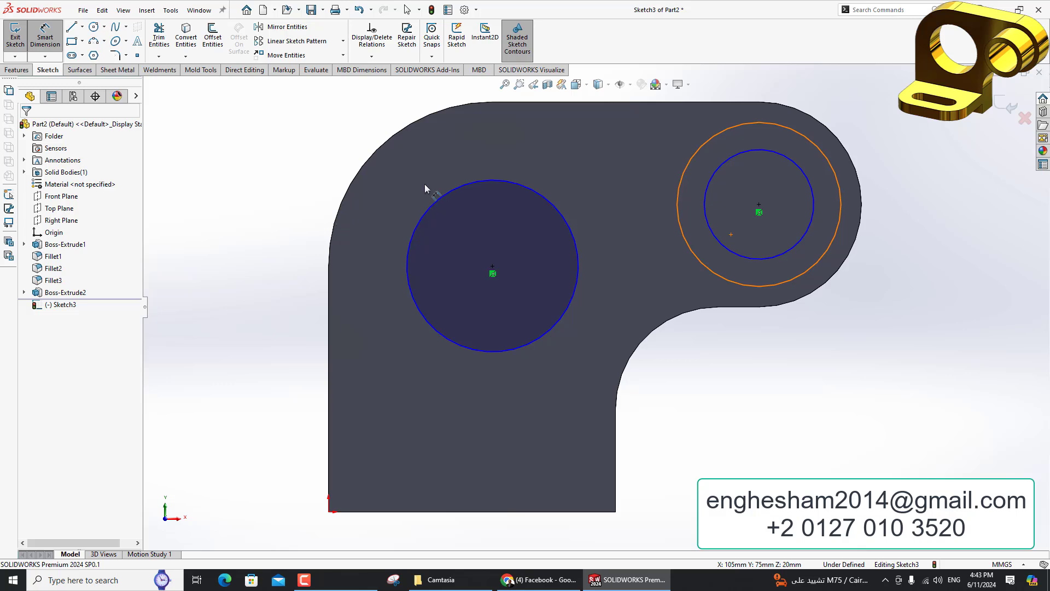
pyautogui.click(513, 183)
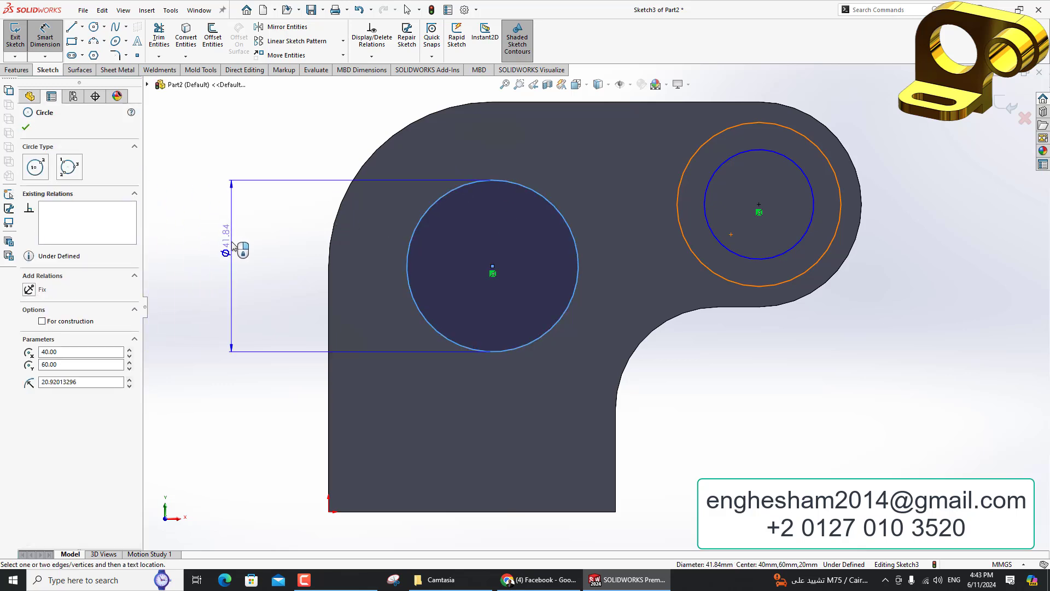
pyautogui.click(234, 247)
pyautogui.write('50')
pyautogui.press('Return')
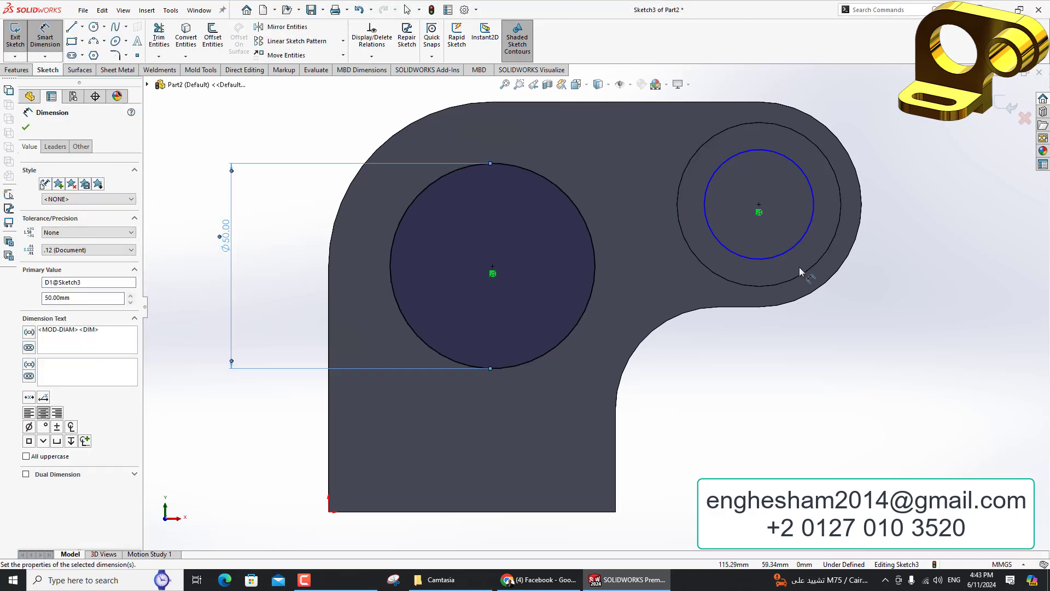
pyautogui.click(791, 253)
pyautogui.click(926, 221)
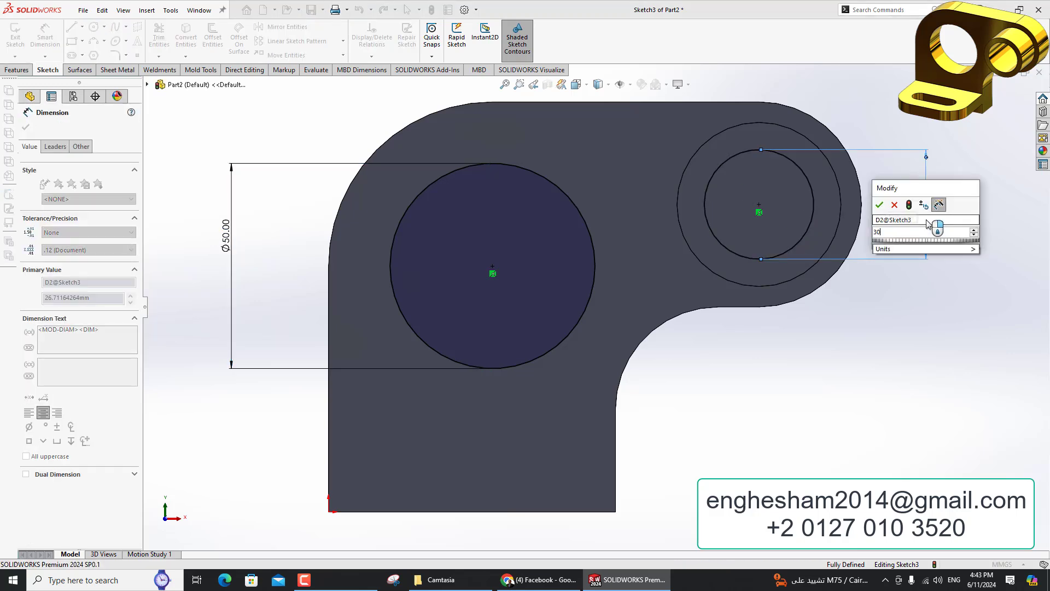
pyautogui.write('30')
pyautogui.press('Return')
# Cut both circles Through All in both directions to make the holes
pyautogui.click(27, 71)
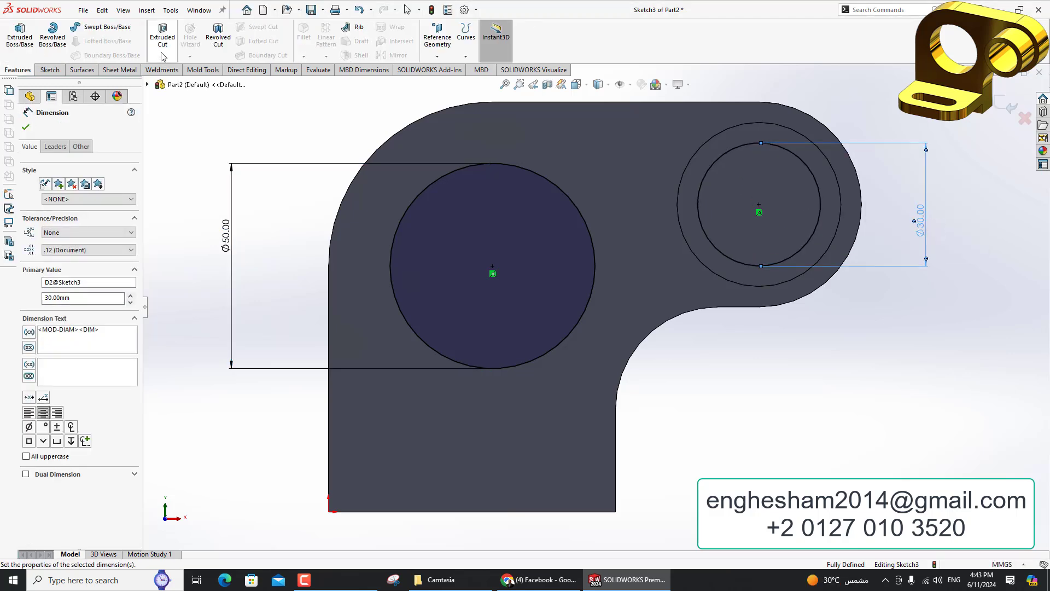
pyautogui.click(162, 37)
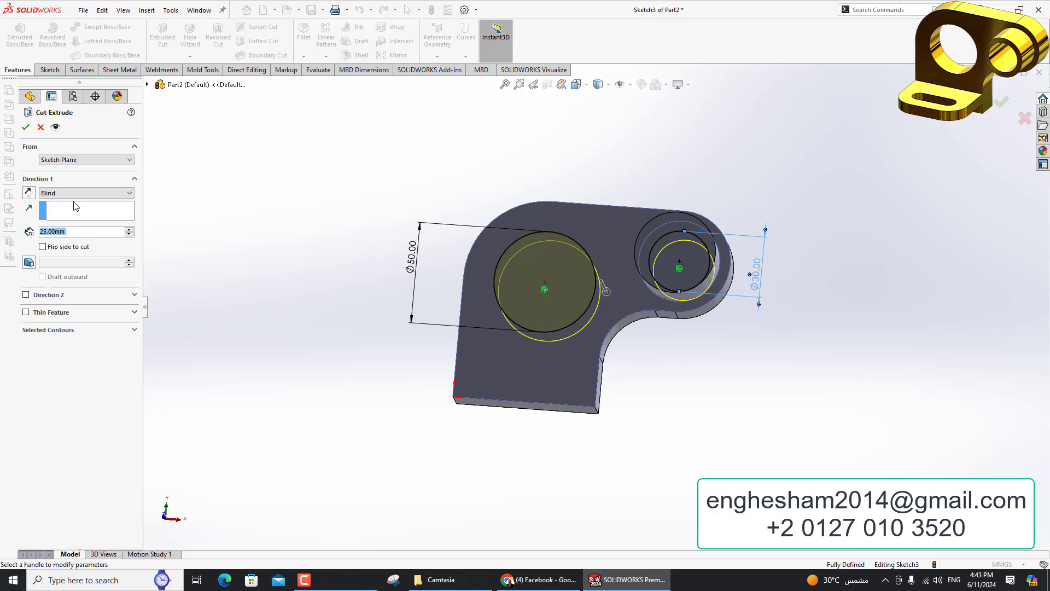
pyautogui.click(86, 193)
pyautogui.click(66, 219)
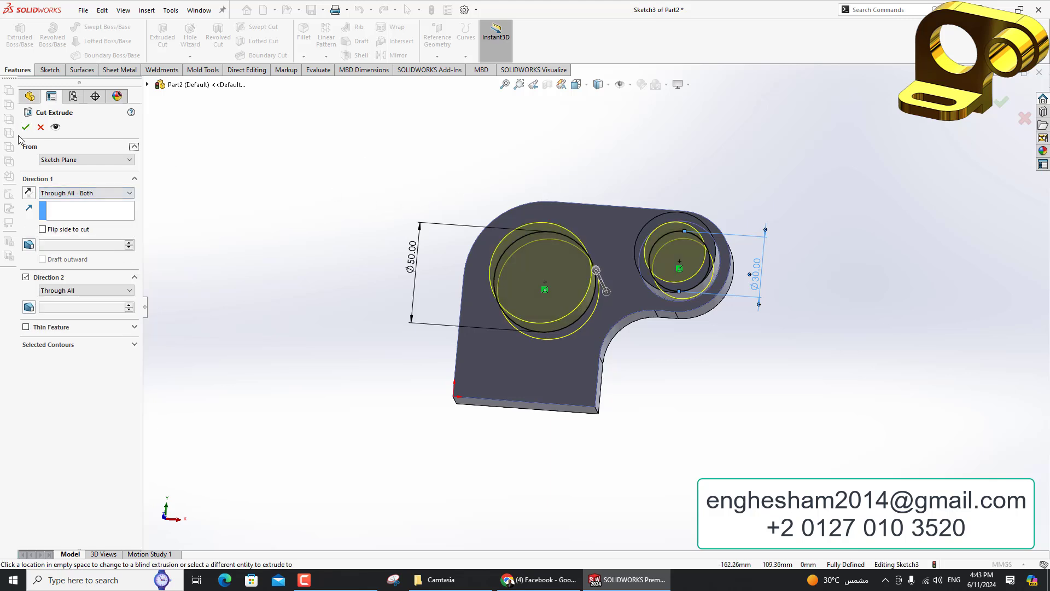
pyautogui.click(25, 127)
pyautogui.moveTo(358, 170); pyautogui.dragTo(610, 349, button='middle')
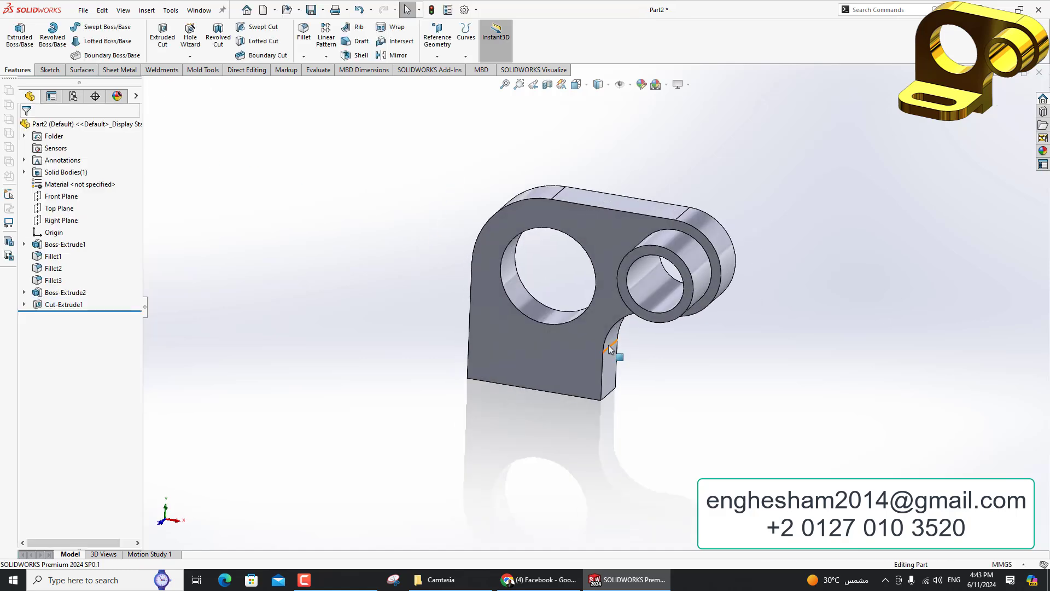
pyautogui.scroll(-3, 602, 350)
# Sketch a rectangle across the lower part of the bracket's front face
pyautogui.click(511, 374)
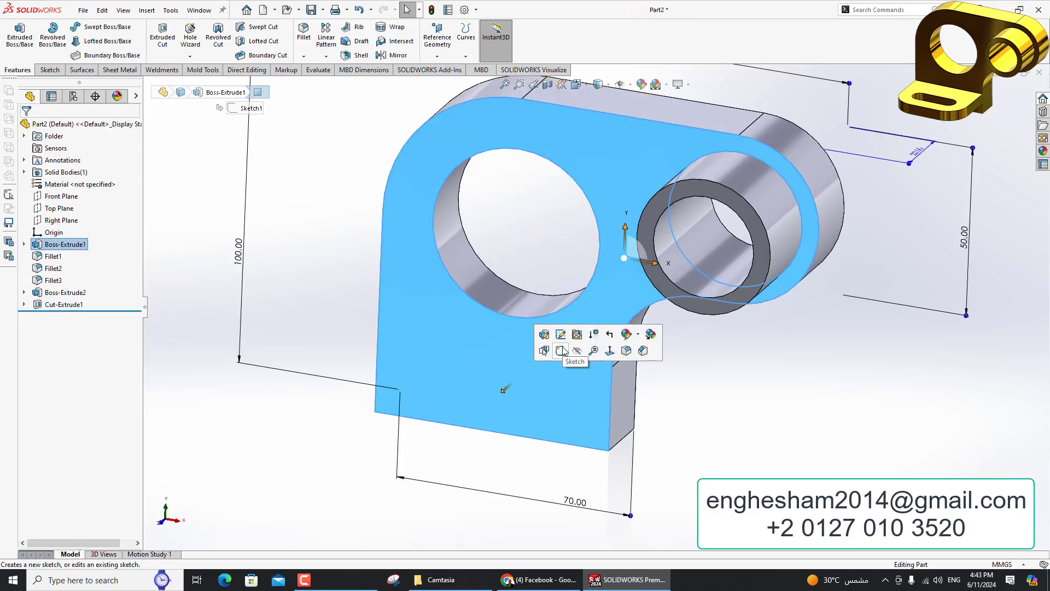
pyautogui.click(561, 351)
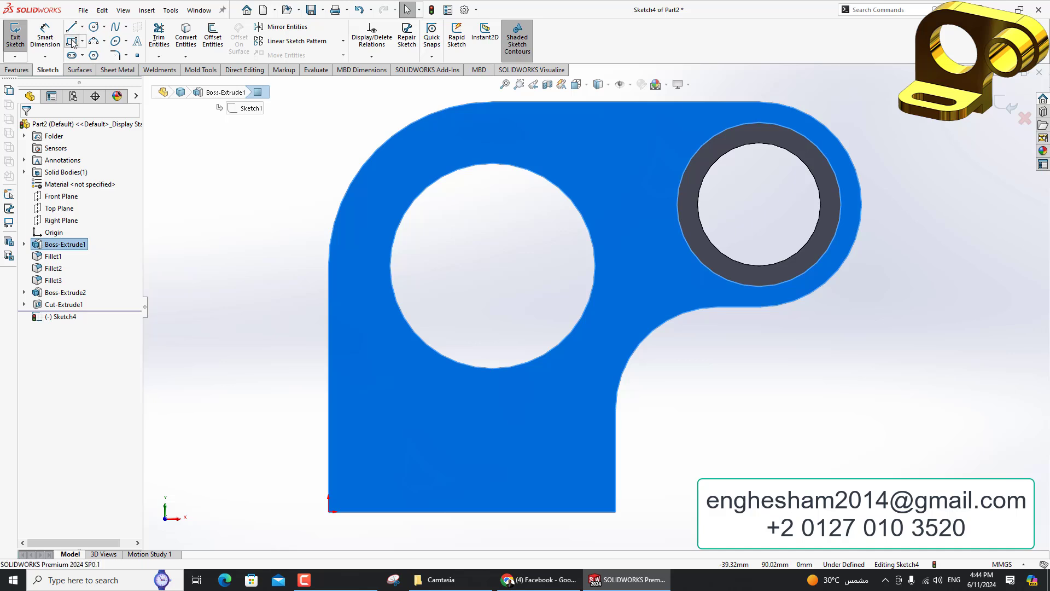
pyautogui.click(71, 42)
pyautogui.click(615, 440)
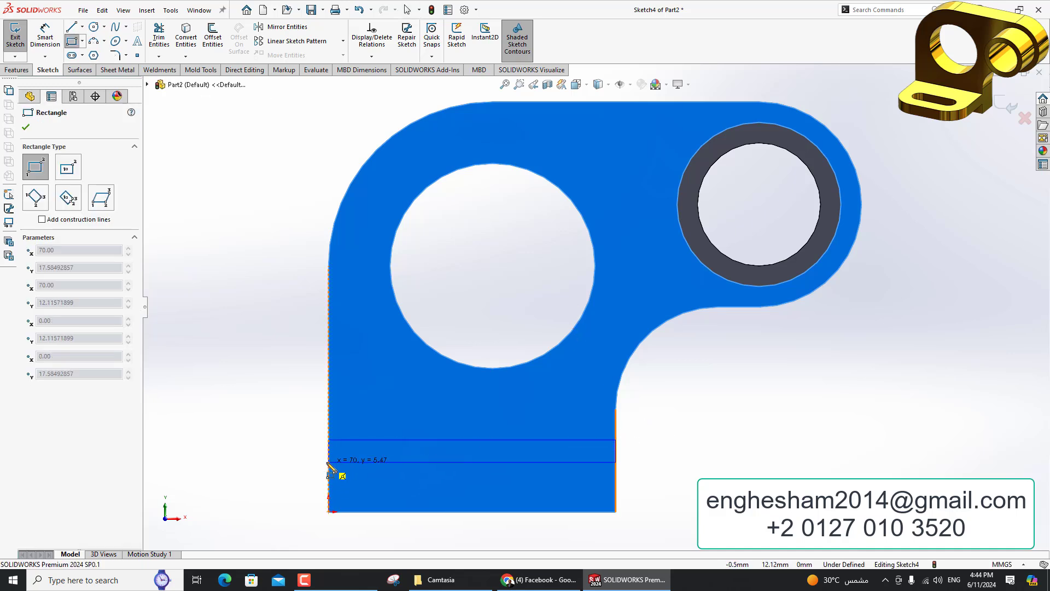
pyautogui.click(329, 463)
pyautogui.press('Escape')
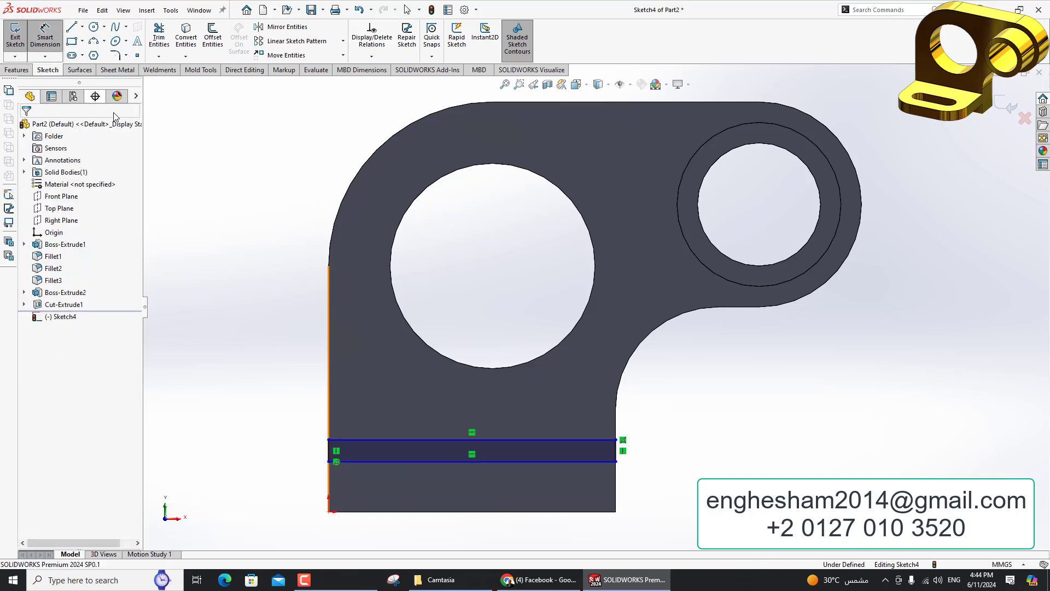
pyautogui.scroll(-1, 364, 410)
pyautogui.scroll(-1, 452, 458)
pyautogui.scroll(-1, 450, 468)
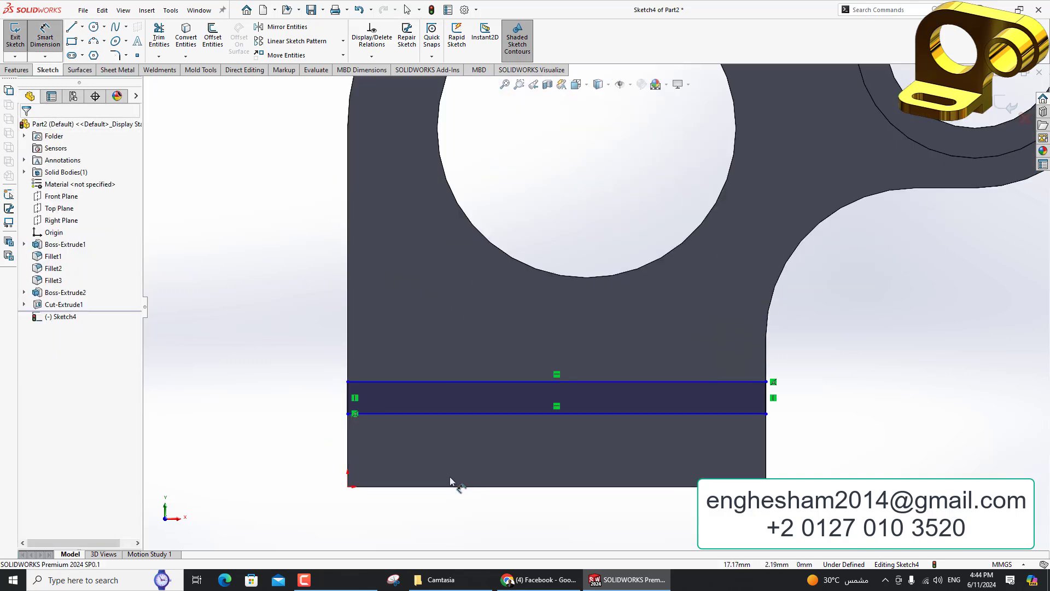
# Dimension the rectangle 10 mm above the bottom edge and 10 mm tall
pyautogui.click(452, 488)
pyautogui.click(467, 413)
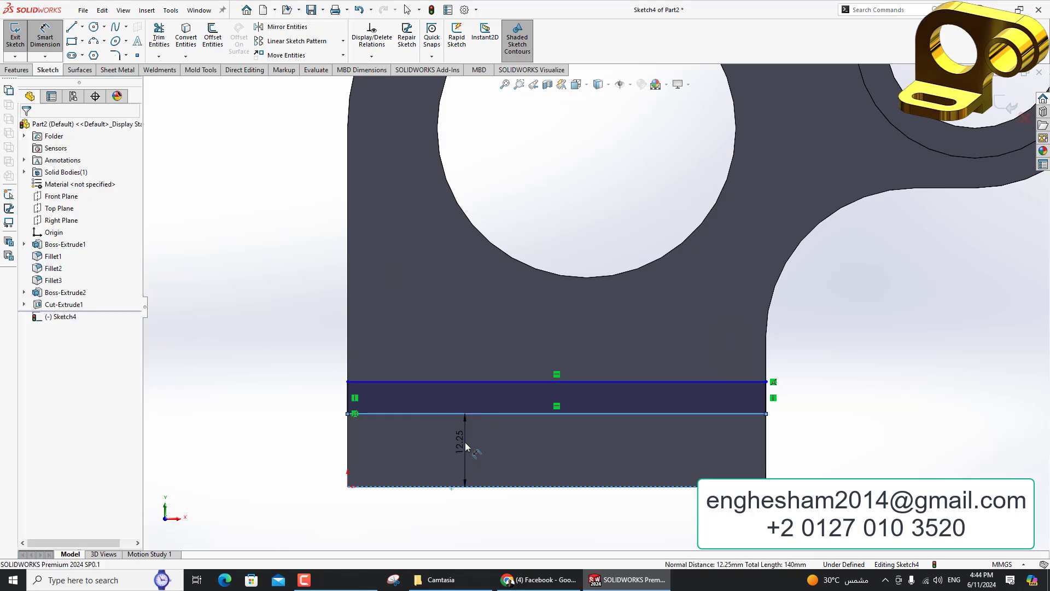
pyautogui.click(466, 446)
pyautogui.write('10')
pyautogui.press('Return')
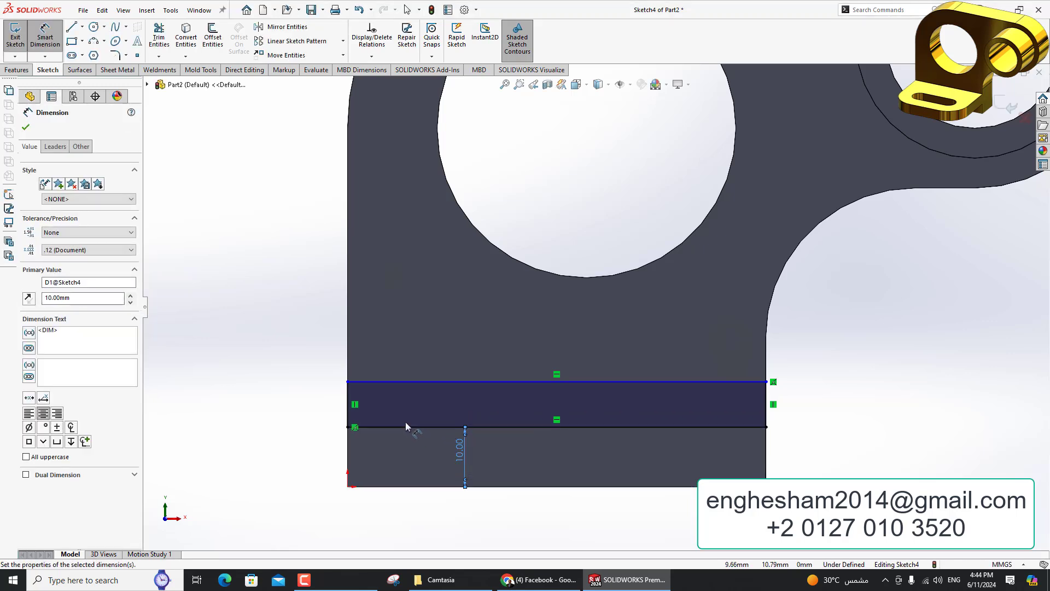
pyautogui.click(345, 393)
pyautogui.click(310, 406)
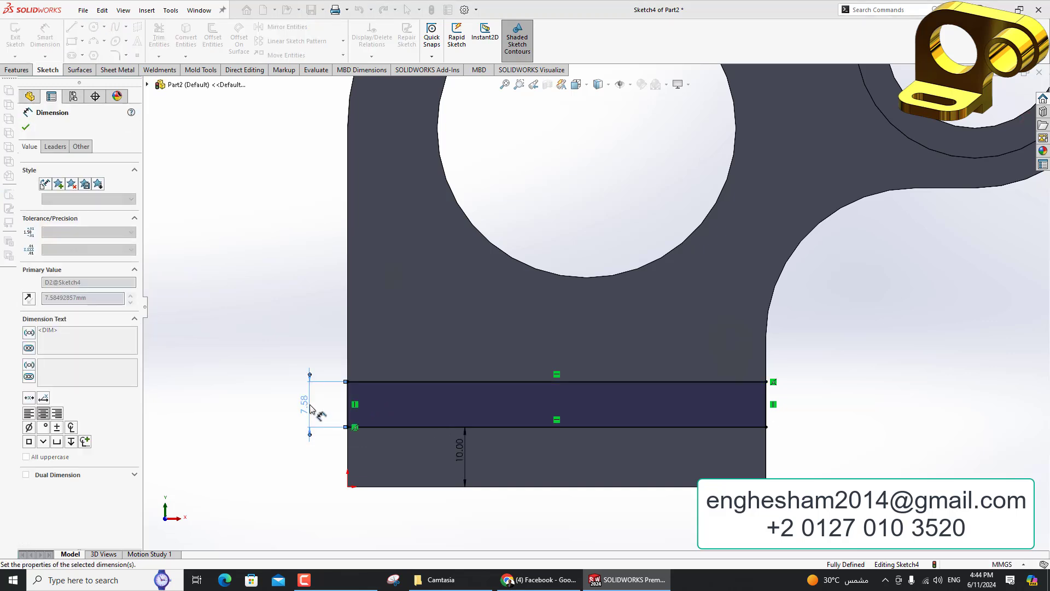
pyautogui.write('10')
pyautogui.press('Return')
# Extrude the rectangle 50 mm outward to form the base tab
pyautogui.click(22, 40)
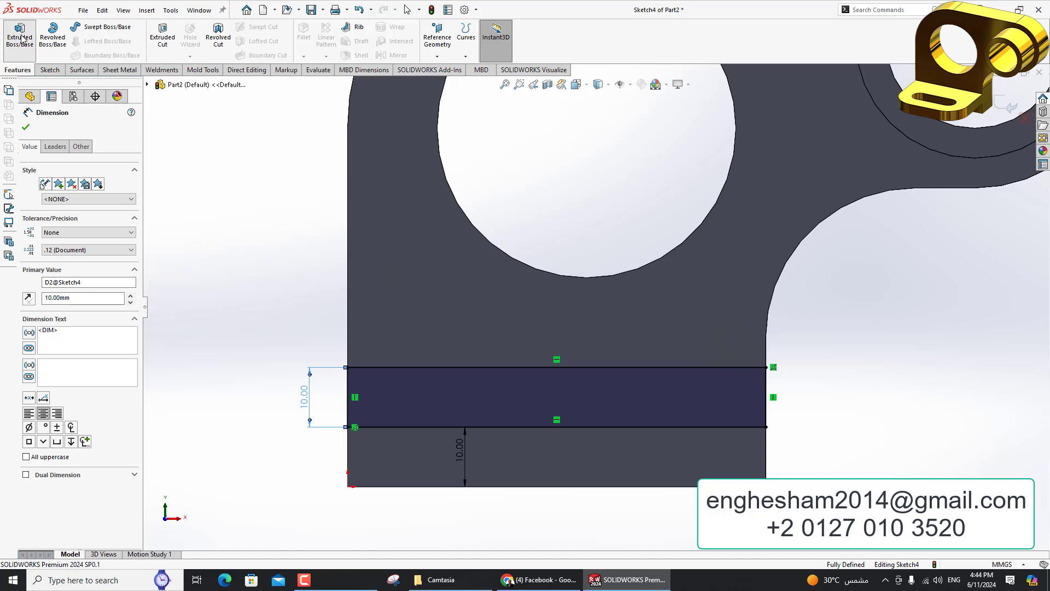
pyautogui.write('50')
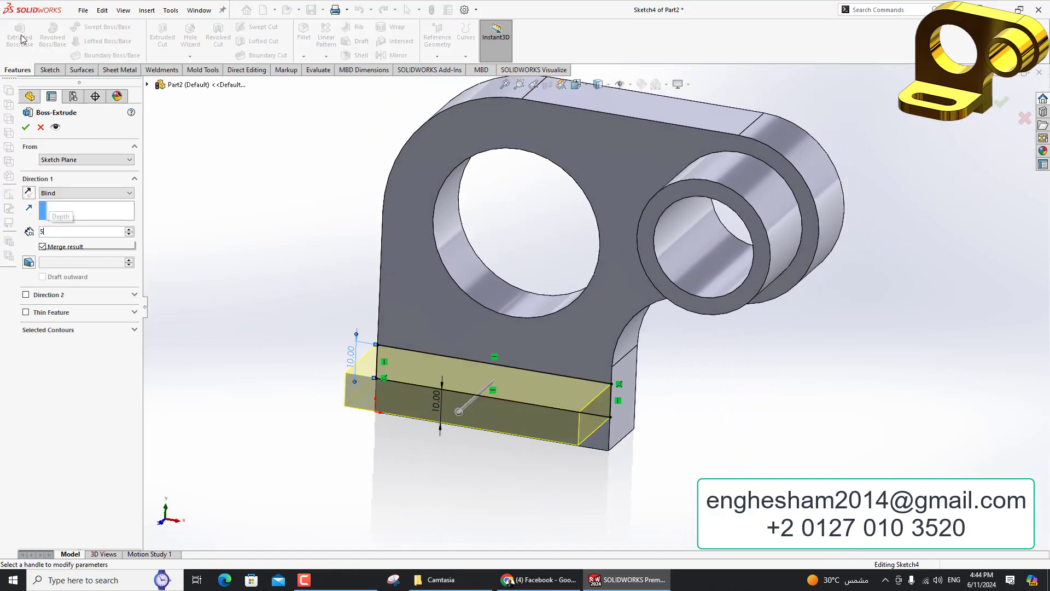
pyautogui.press('Return')
pyautogui.click(25, 128)
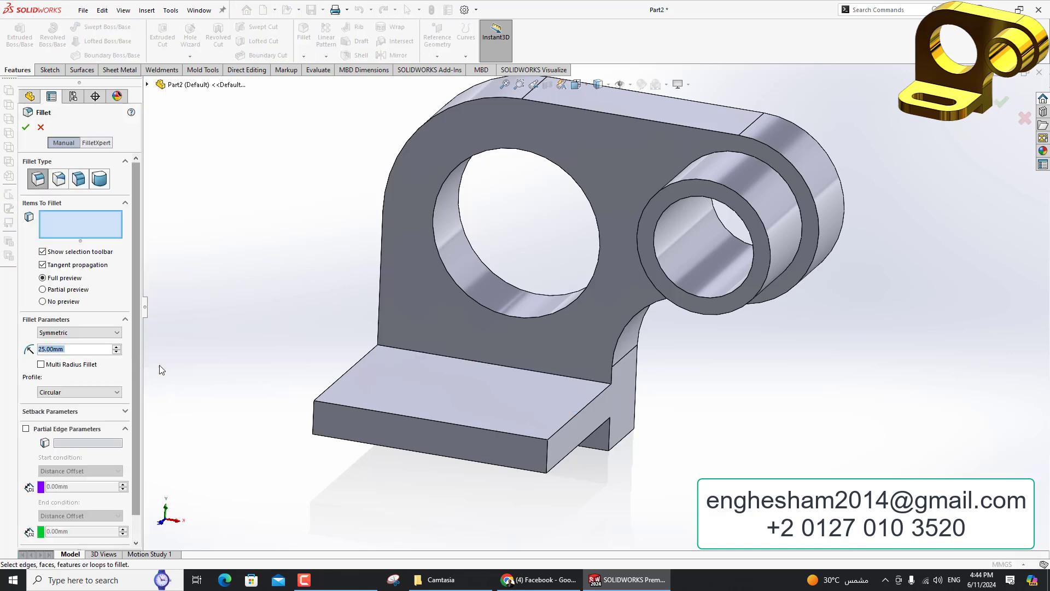
# Fillet the tab's left and right vertical corner edges at 20 mm radius as Fillet4
pyautogui.write('20')
pyautogui.press('Return')
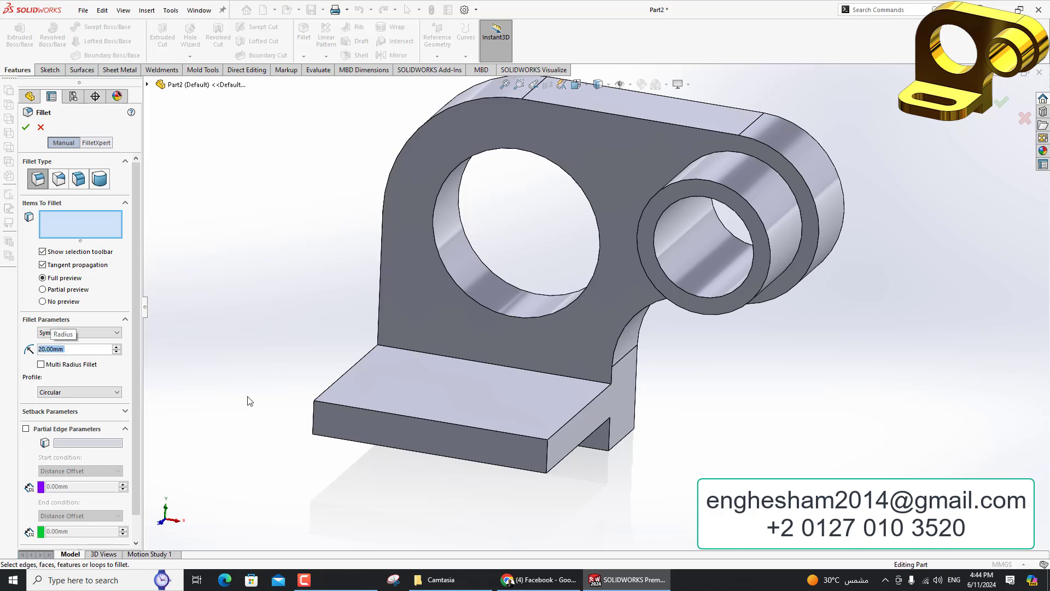
pyautogui.click(314, 420)
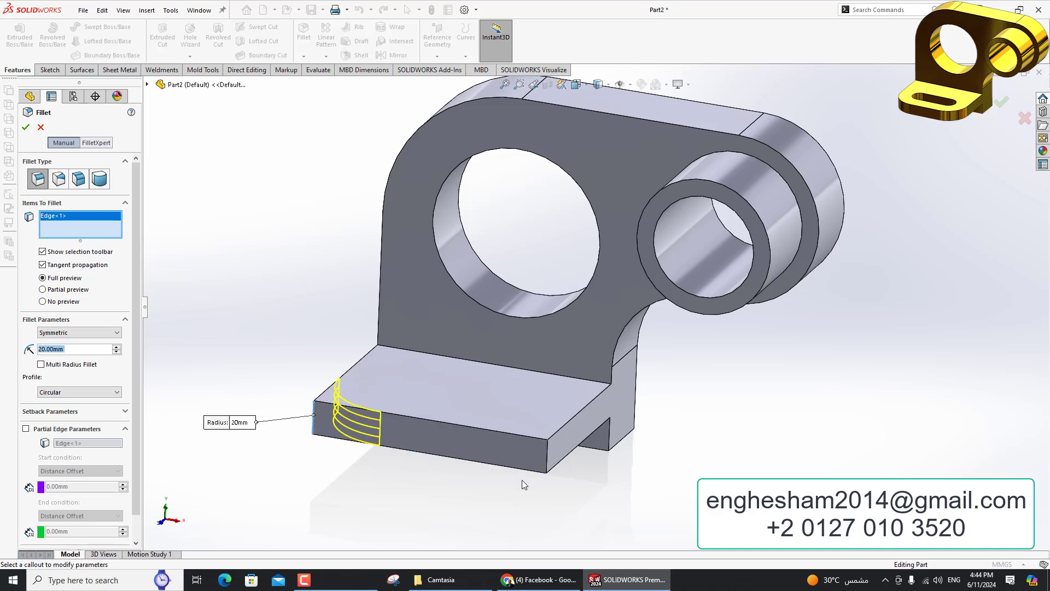
pyautogui.click(549, 466)
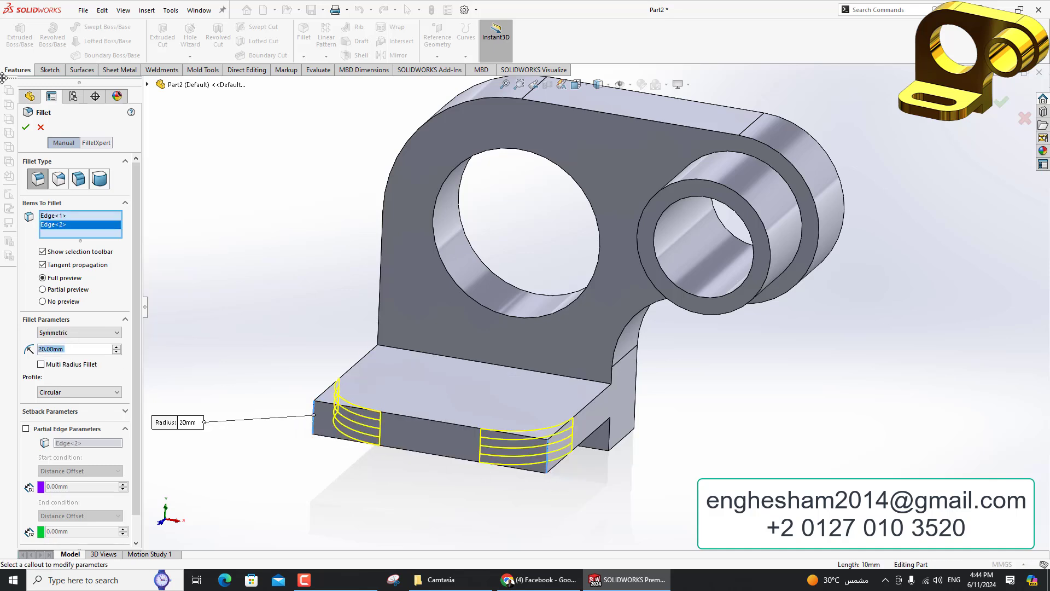
pyautogui.click(26, 127)
# Sketch a straight slot on the base tab's top face, starting at the corner arc's centre
pyautogui.click(447, 397)
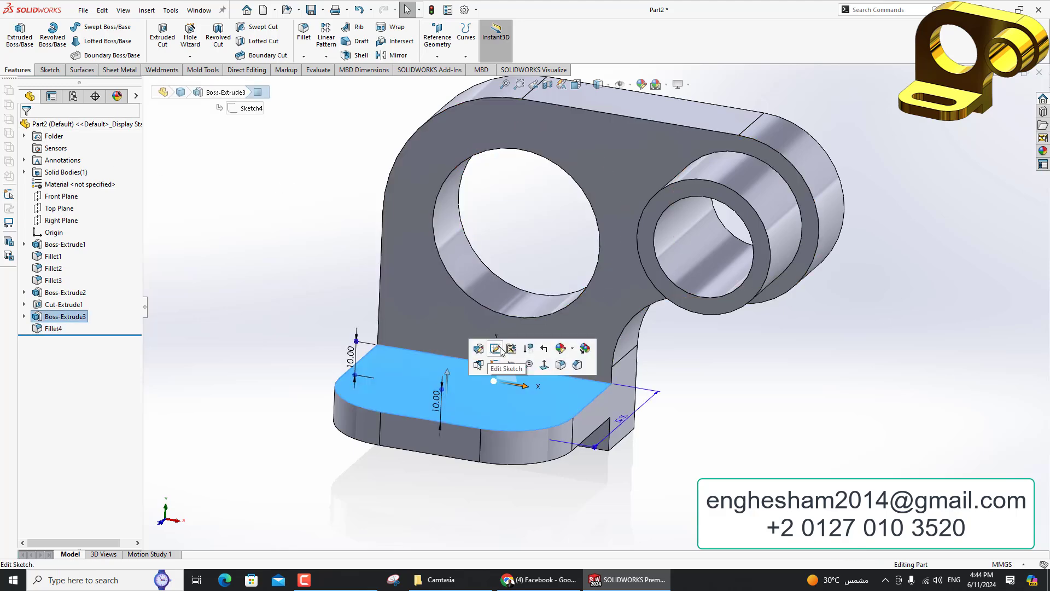
pyautogui.click(496, 364)
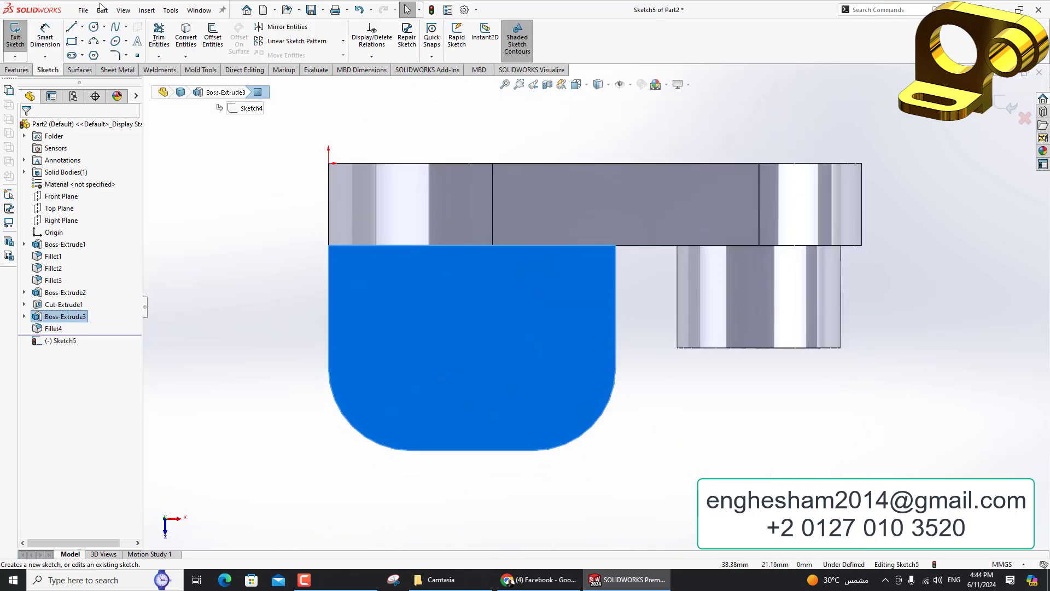
pyautogui.click(71, 55)
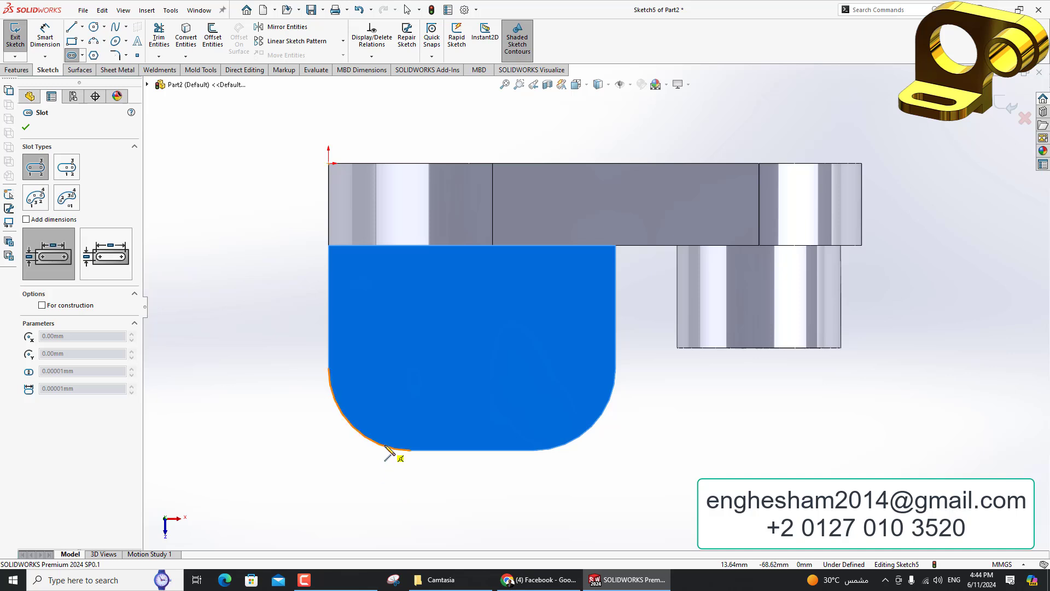
pyautogui.click(411, 368)
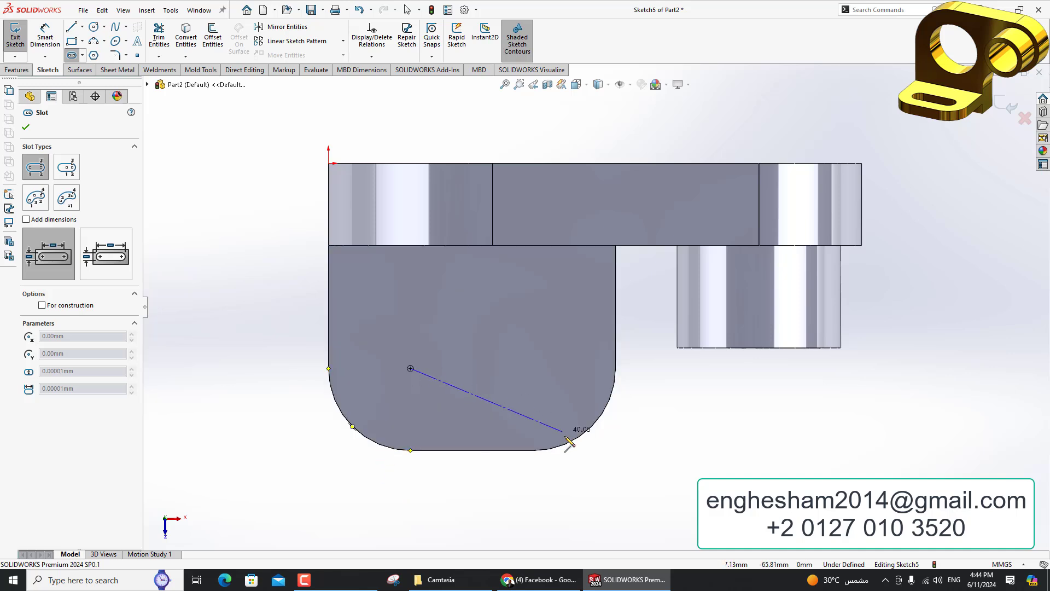
pyautogui.click(533, 368)
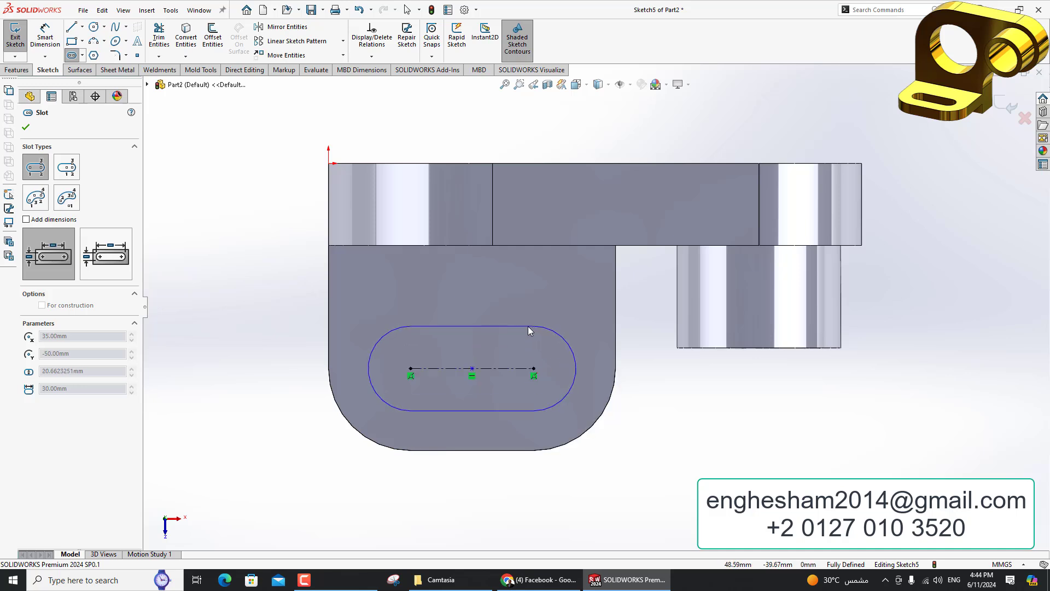
pyautogui.click(529, 335)
pyautogui.press('Escape')
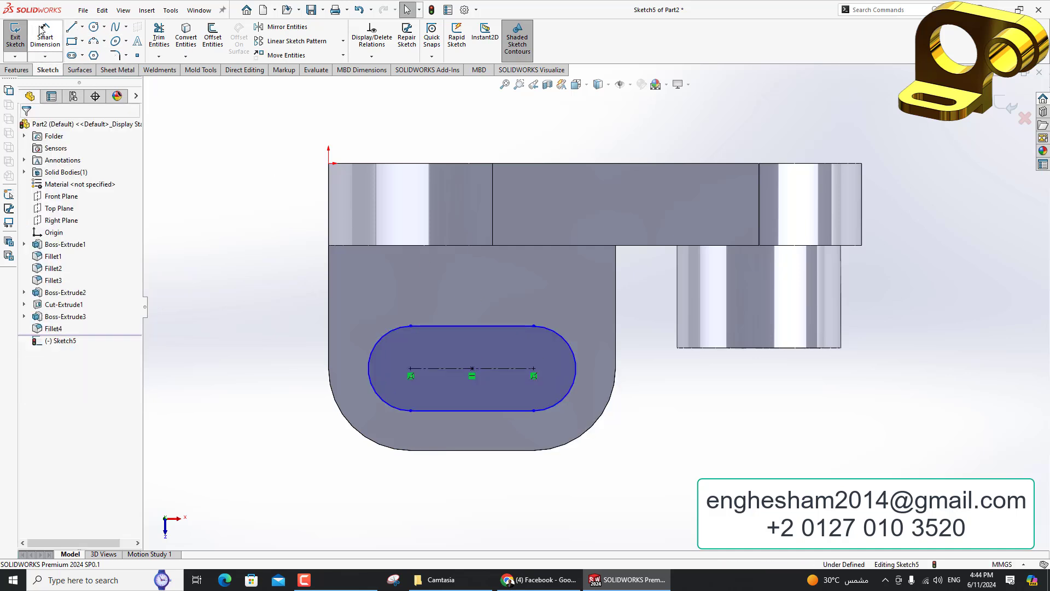
# Dimension the slot's end arc to a 7.5 mm radius
pyautogui.click(40, 30)
pyautogui.click(377, 355)
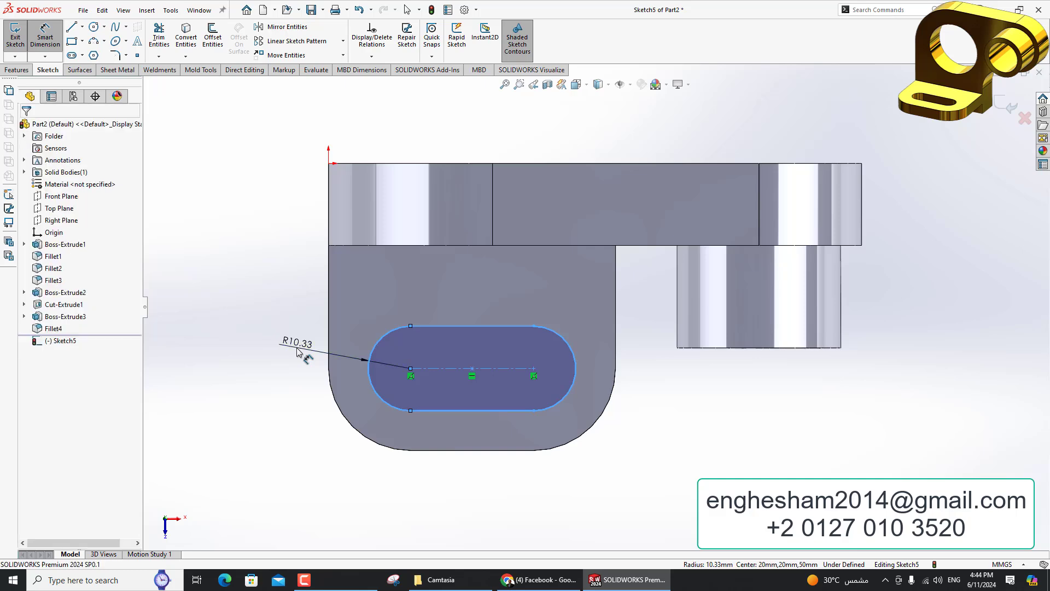
pyautogui.click(358, 357)
pyautogui.write('7.5')
pyautogui.press('Return')
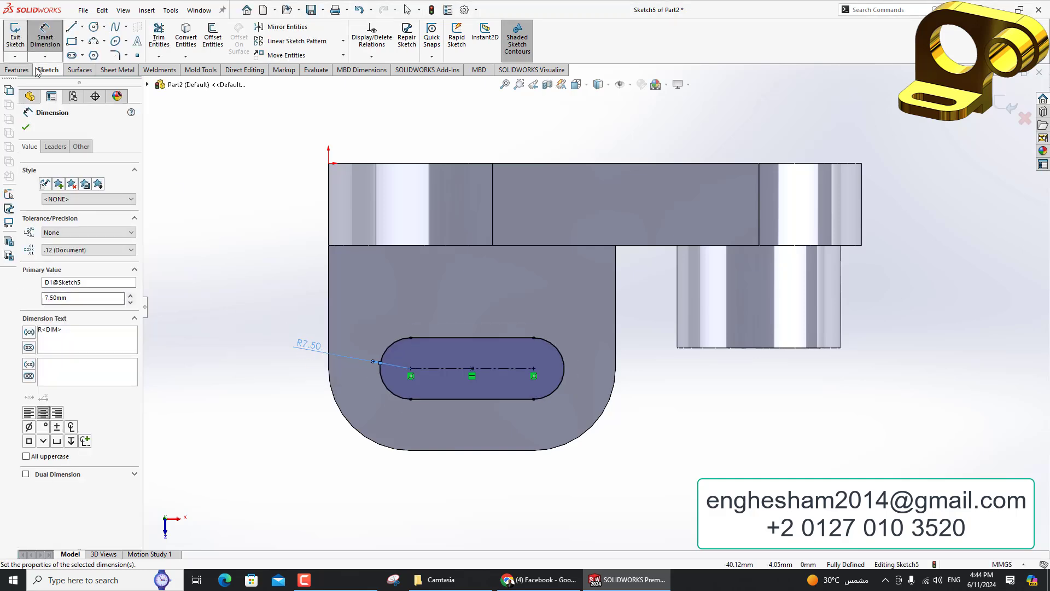
# Extrude-cut the slot Through All of the base tab
pyautogui.click(17, 70)
pyautogui.click(167, 37)
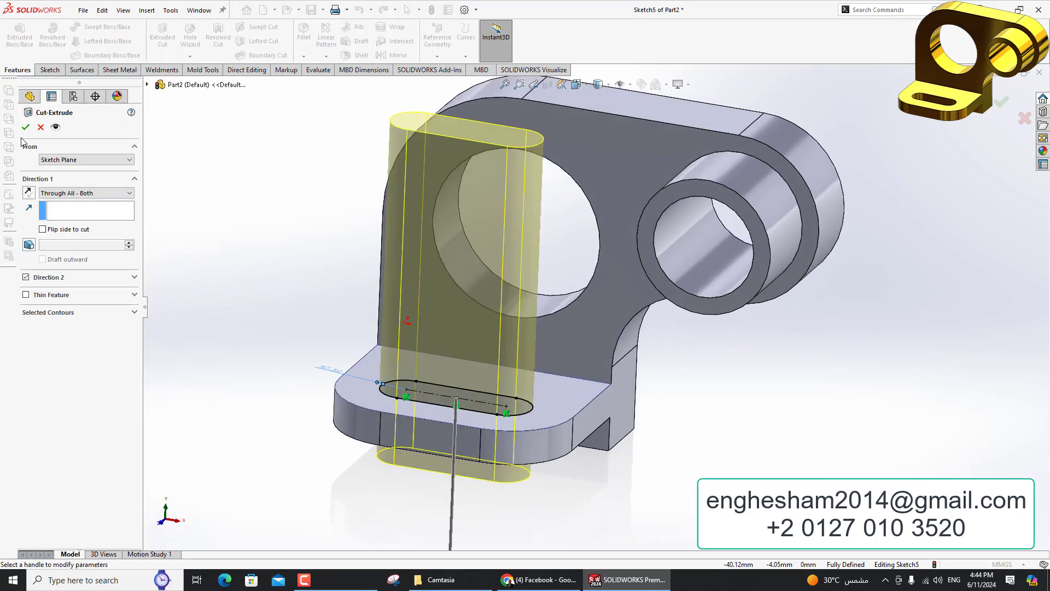
pyautogui.click(25, 126)
pyautogui.moveTo(353, 212); pyautogui.dragTo(345, 226, button='middle')
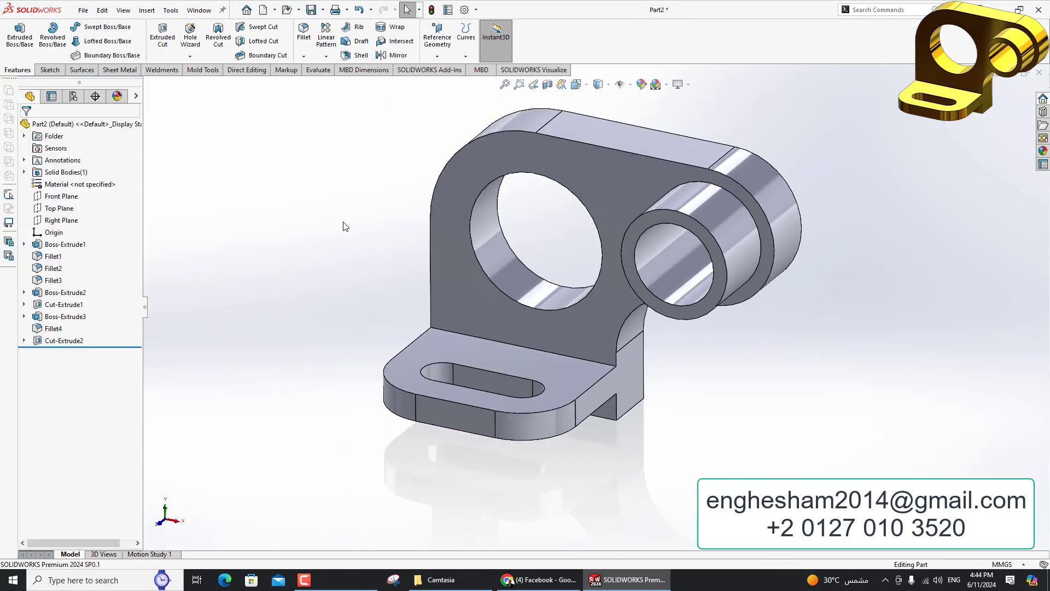
pyautogui.scroll(-2, 643, 228)
# Assign Copper as the part material, then change it to Brass
pyautogui.rightClick(49, 185)
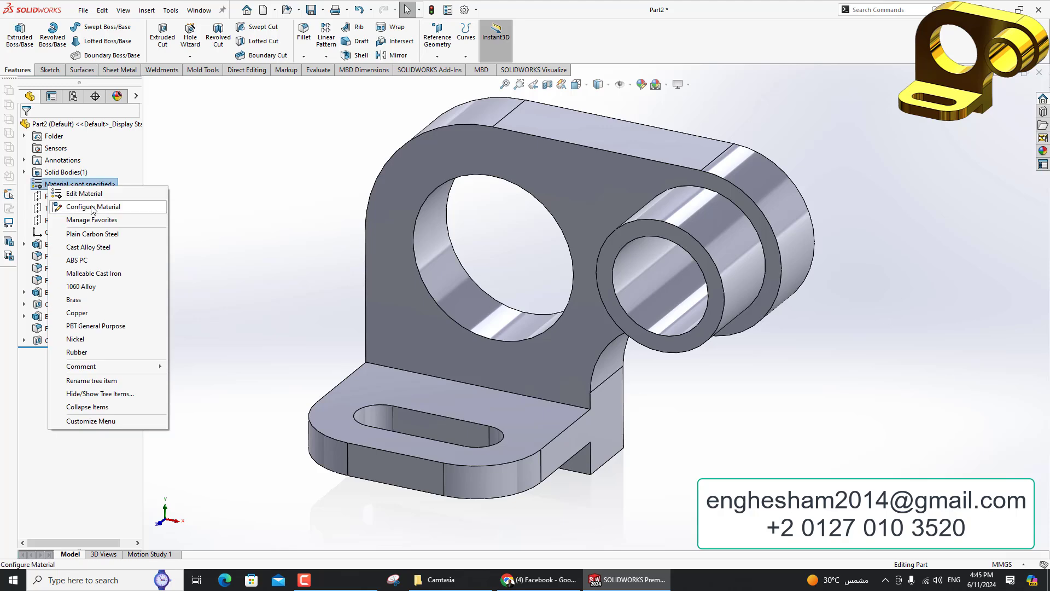
pyautogui.click(71, 316)
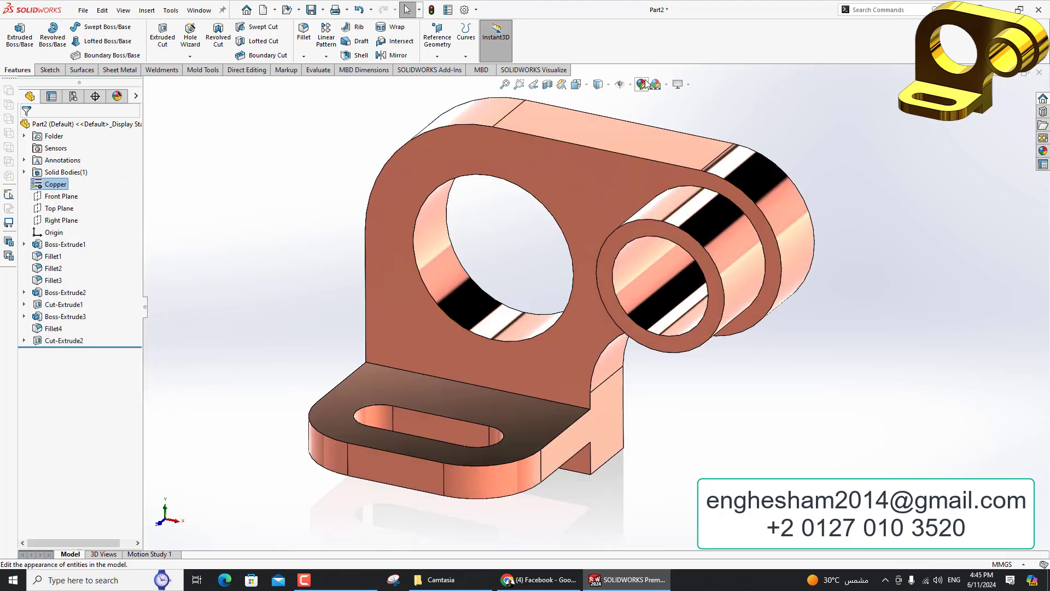
pyautogui.rightClick(37, 186)
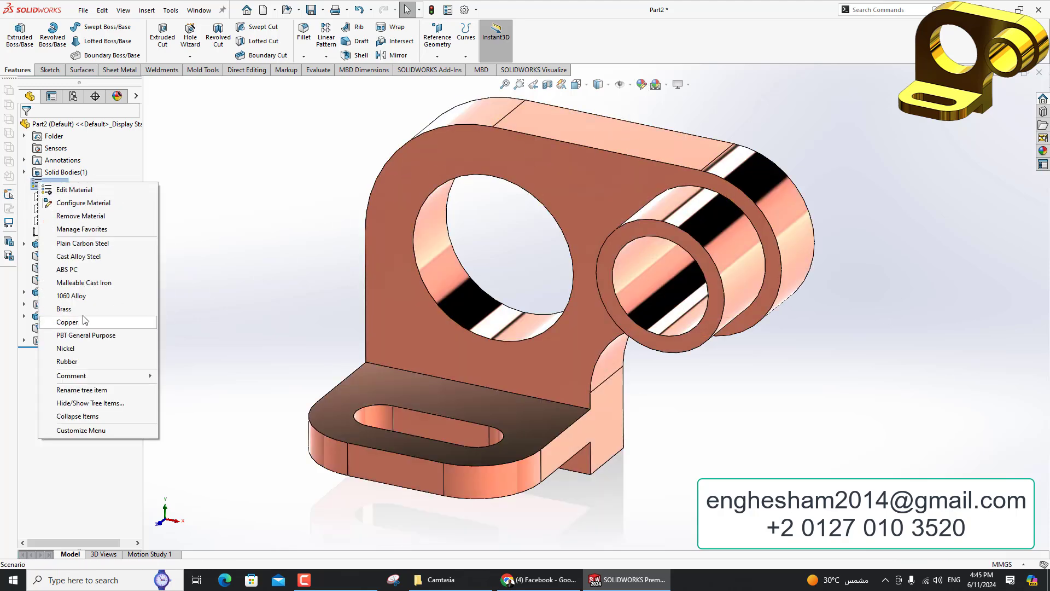
pyautogui.click(71, 305)
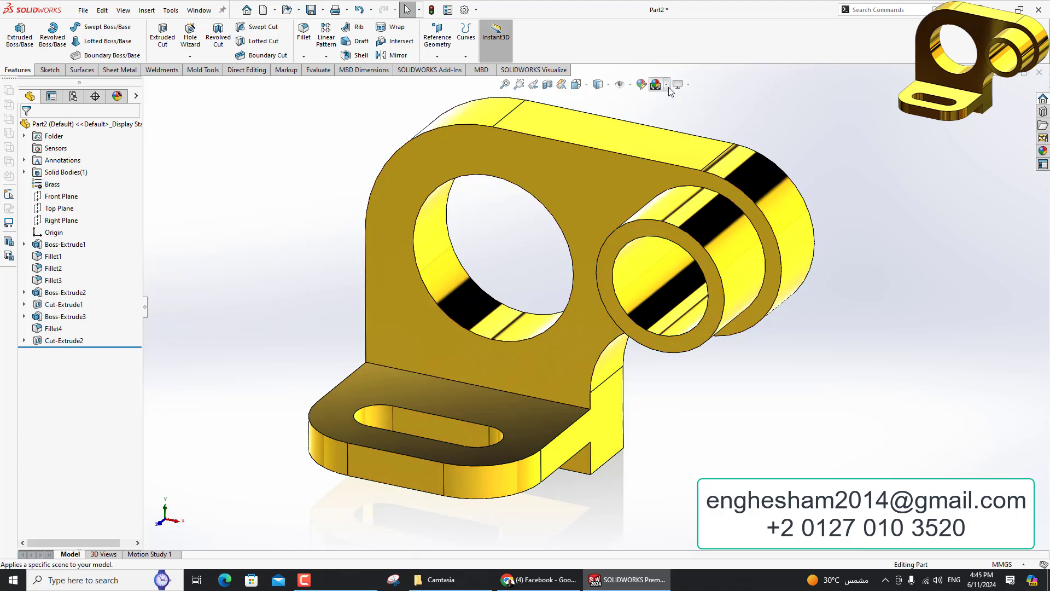
# Apply a plain white background scene to the viewport
pyautogui.click(666, 85)
pyautogui.click(678, 166)
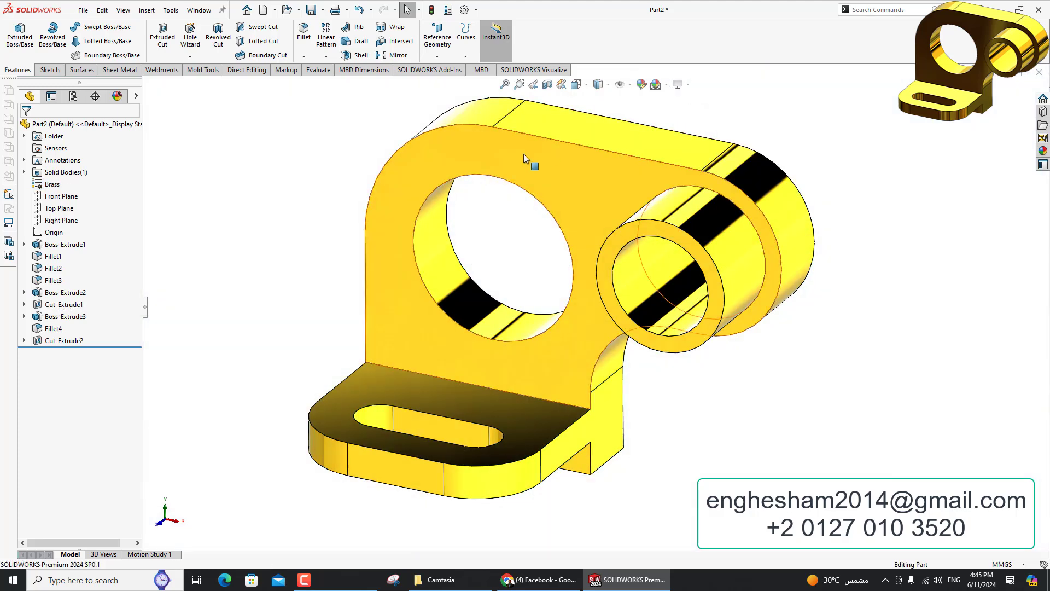
pyautogui.click(317, 70)
# Review the bracket's mass properties (1511.33 g), then show the Learn SolidWorks Arabic Facebook page
pyautogui.click(143, 37)
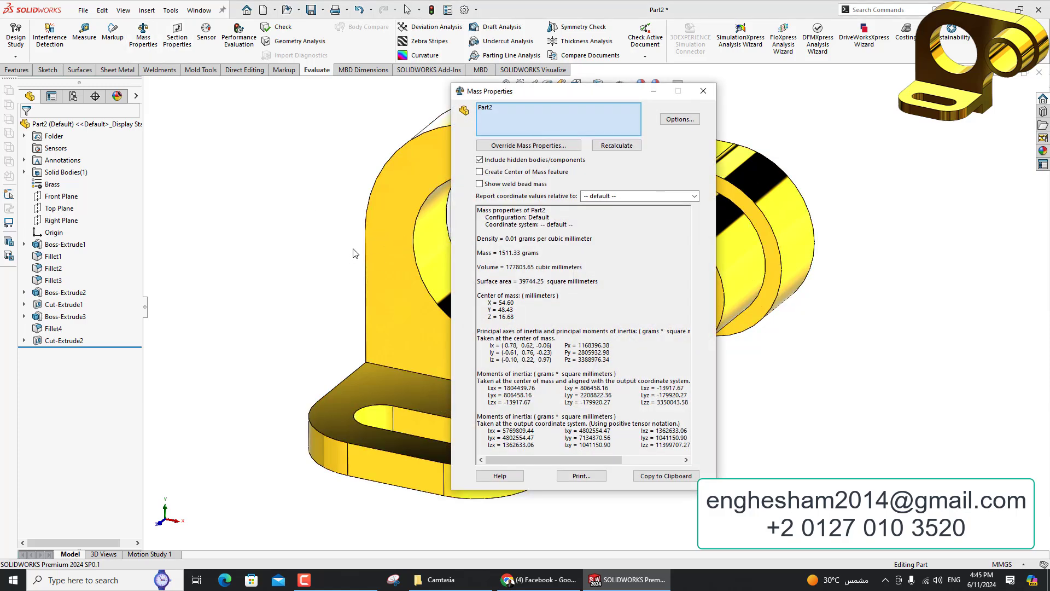
pyautogui.press('Escape')
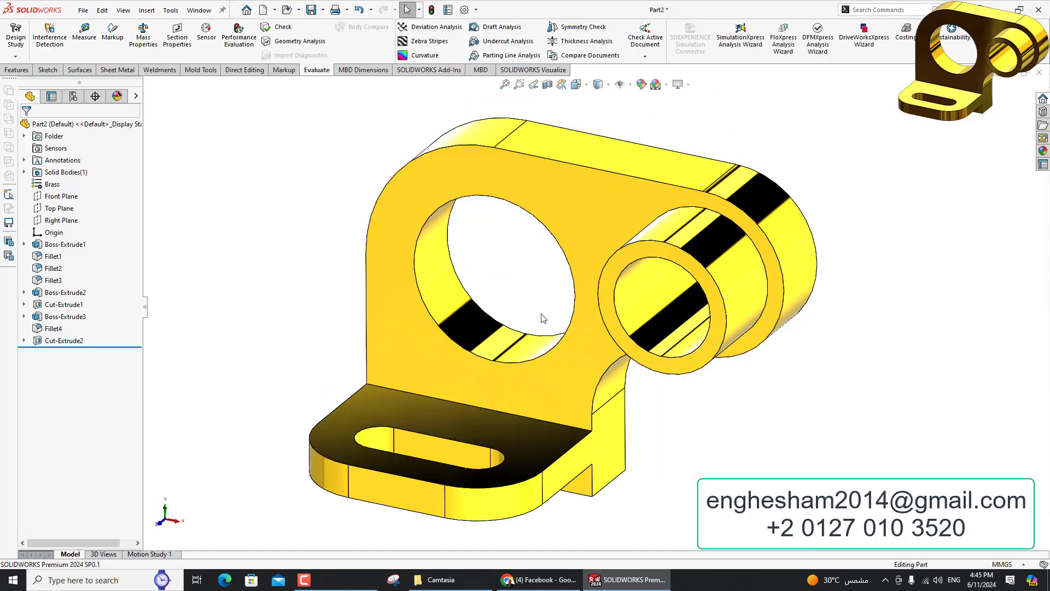
pyautogui.click(564, 581)
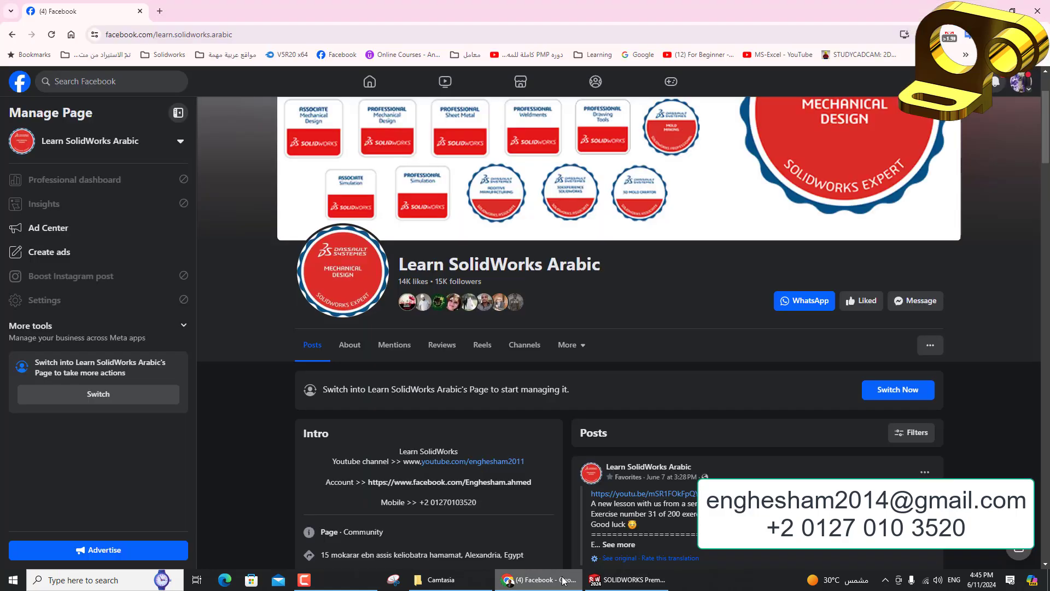
pyautogui.scroll(2, 547, 473)
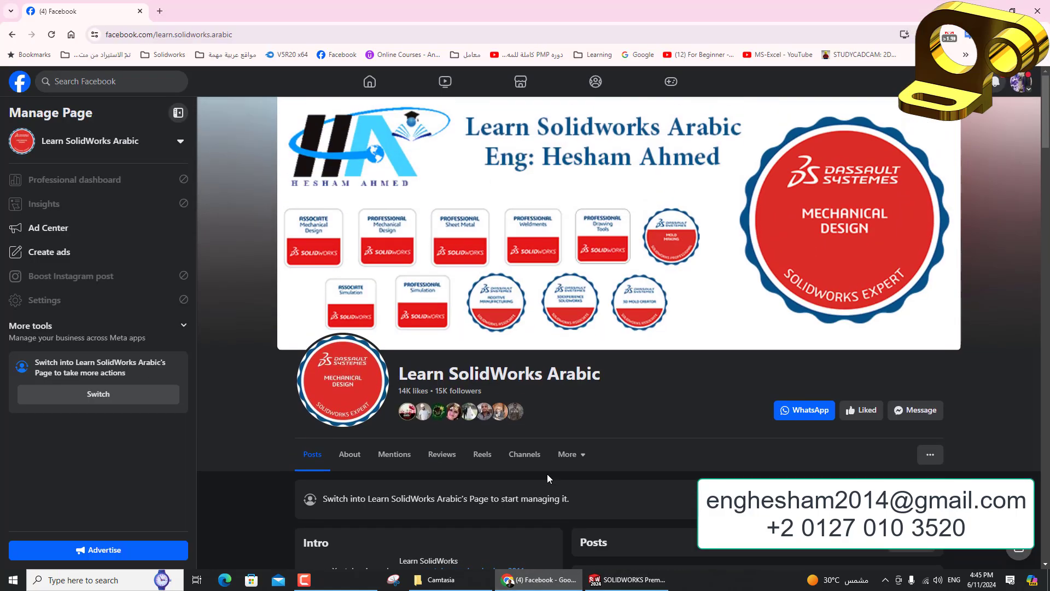